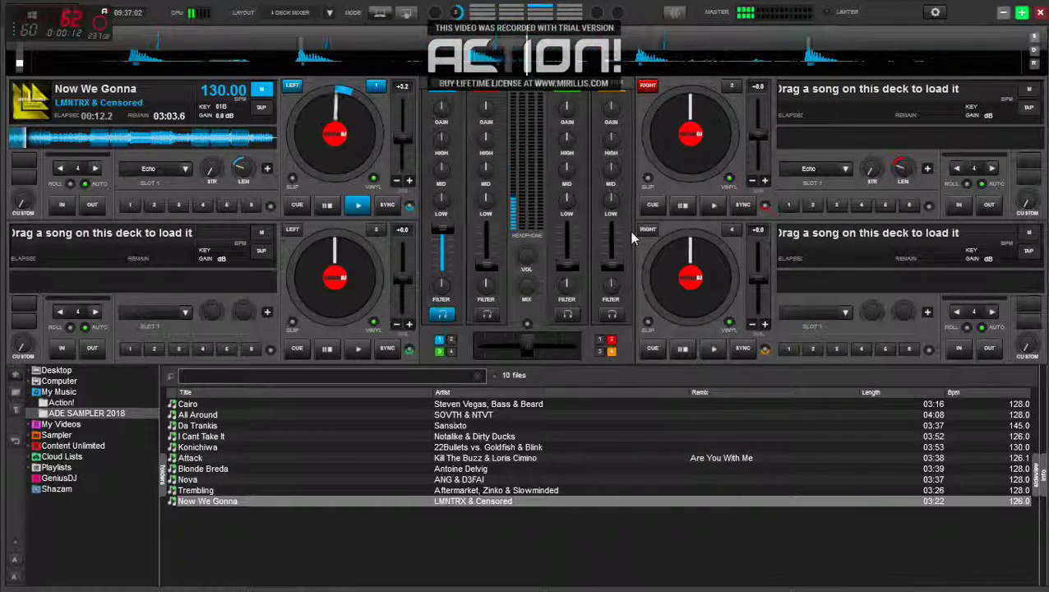
- Load Trembling onto deck 2, Nova onto deck 3 and Blonde Breda onto deck 4, winding decks 3 and 4 back to just before their starts
{"action": "left_click_drag", "start_coordinate": [263, 491], "coordinate": [801, 123]}
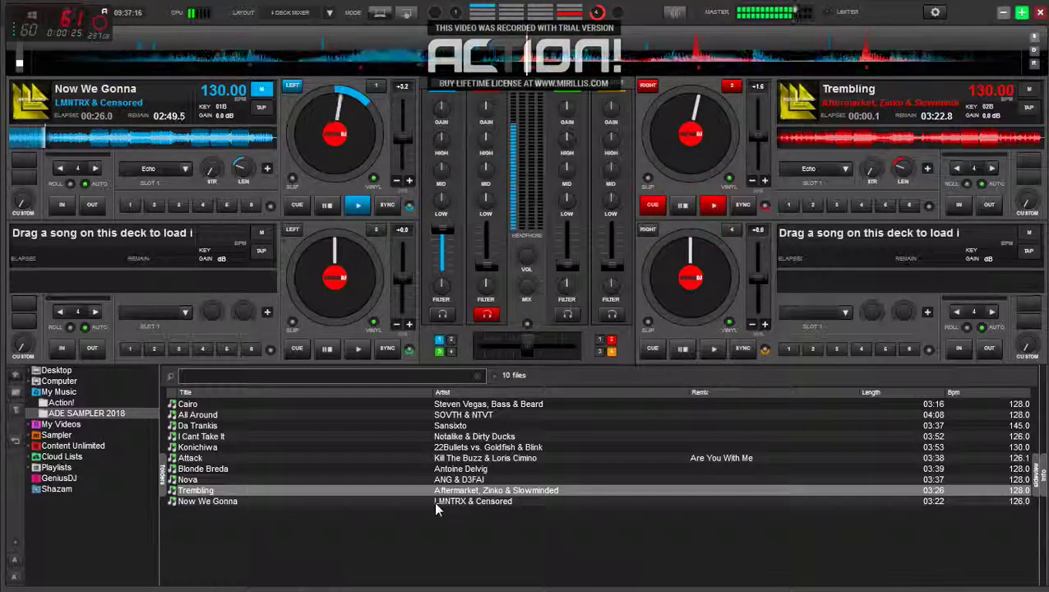
{"action": "left_click_drag", "start_coordinate": [435, 480], "coordinate": [329, 289]}
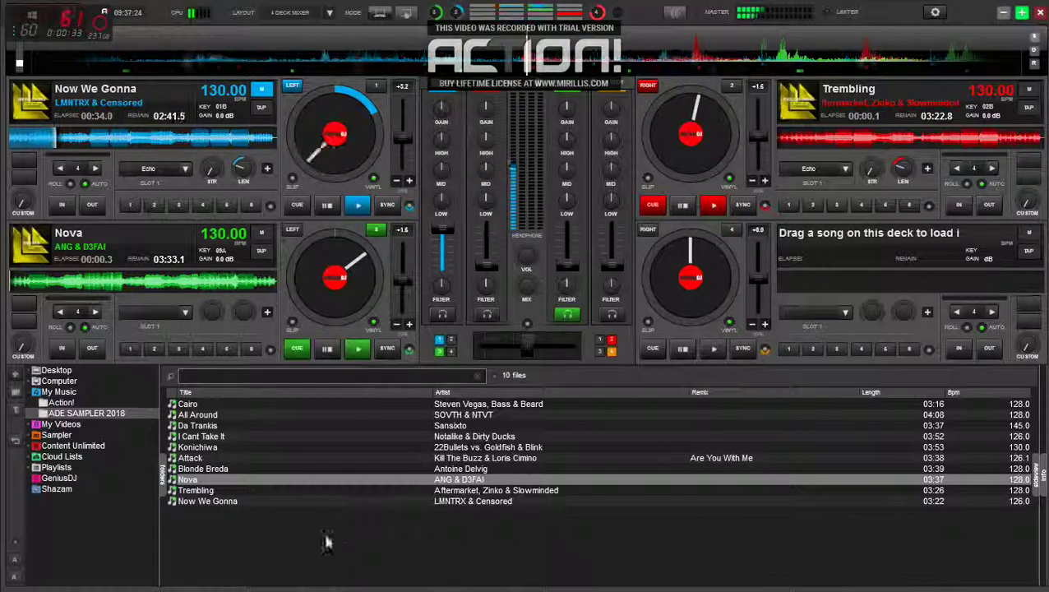
{"action": "left_click_drag", "start_coordinate": [259, 470], "coordinate": [707, 280]}
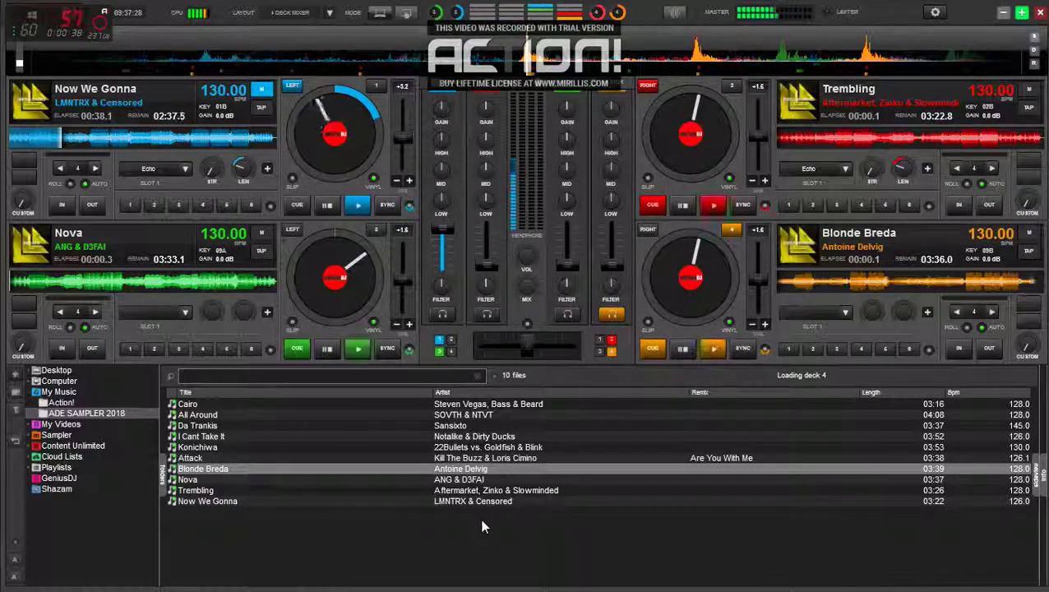
{"action": "mouse_move", "coordinate": [685, 250]}
{"action": "left_mouse_down"}
{"action": "mouse_move", "coordinate": [720, 278]}
{"action": "mouse_move", "coordinate": [674, 250]}
{"action": "left_mouse_up"}
{"action": "mouse_move", "coordinate": [344, 244]}
{"action": "left_mouse_down"}
{"action": "mouse_move", "coordinate": [313, 301]}
{"action": "mouse_move", "coordinate": [326, 250]}
{"action": "left_mouse_up"}
- Start Trembling on deck 2 and raise its channel volume to full
{"action": "key", "text": "Tab"}
{"action": "key", "text": "Tab"}
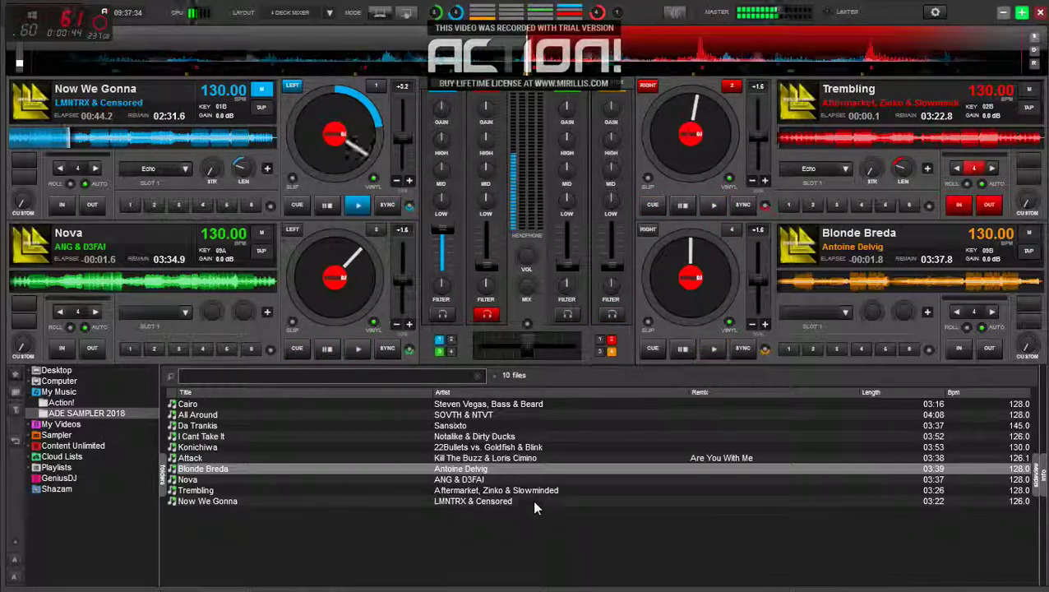
{"action": "key", "text": "space"}
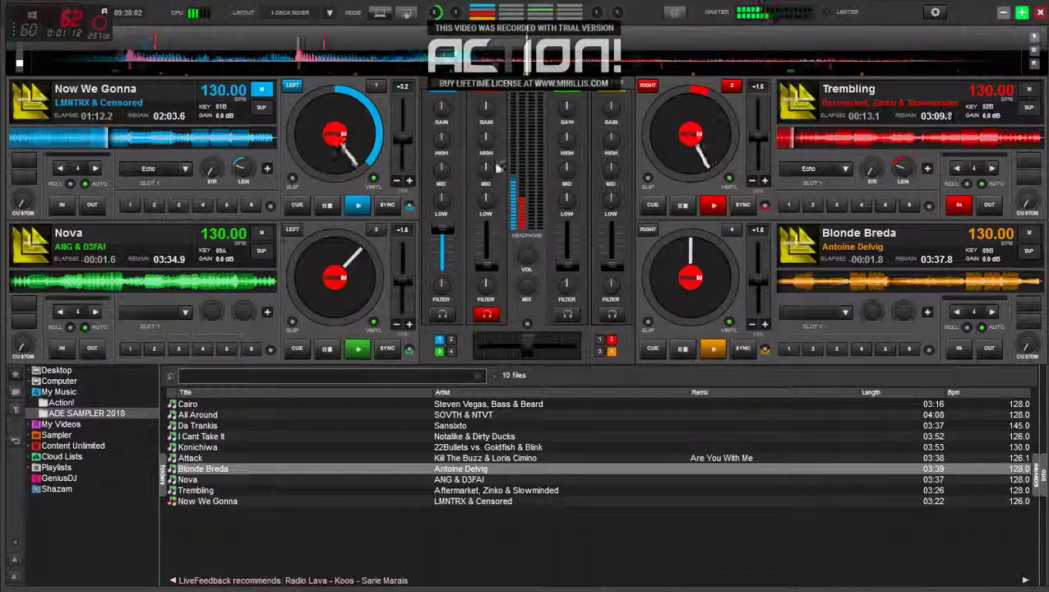
{"action": "left_click_drag", "start_coordinate": [486, 265], "coordinate": [488, 235]}
- Fade Now We Gonna out of the mix by cutting deck 1's low and high EQ and closing its volume fader
{"action": "key", "text": "Tab"}
{"action": "key", "text": "Tab"}
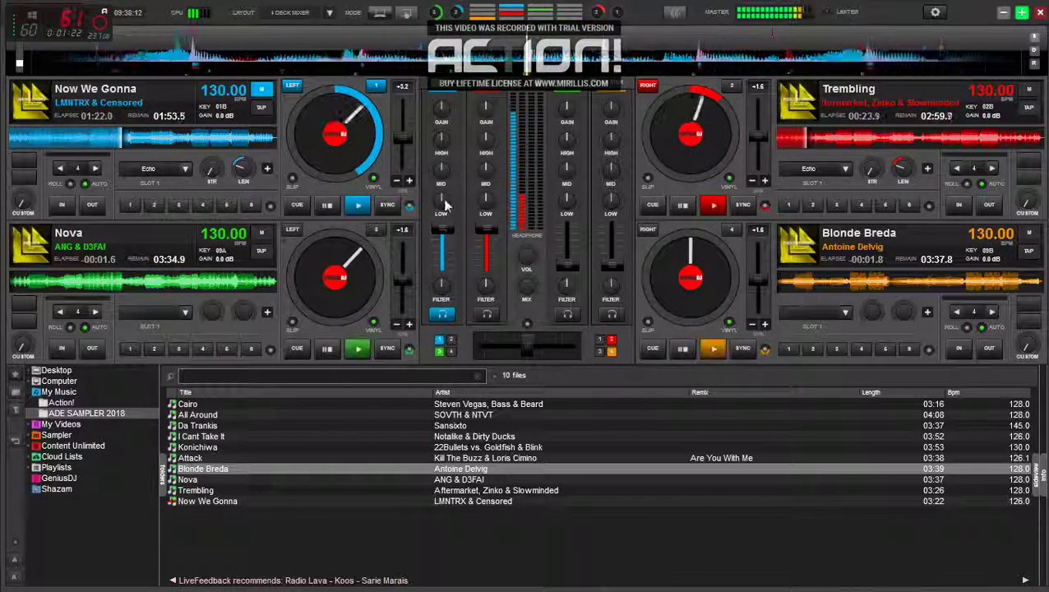
{"action": "left_click_drag", "start_coordinate": [443, 201], "coordinate": [443, 227]}
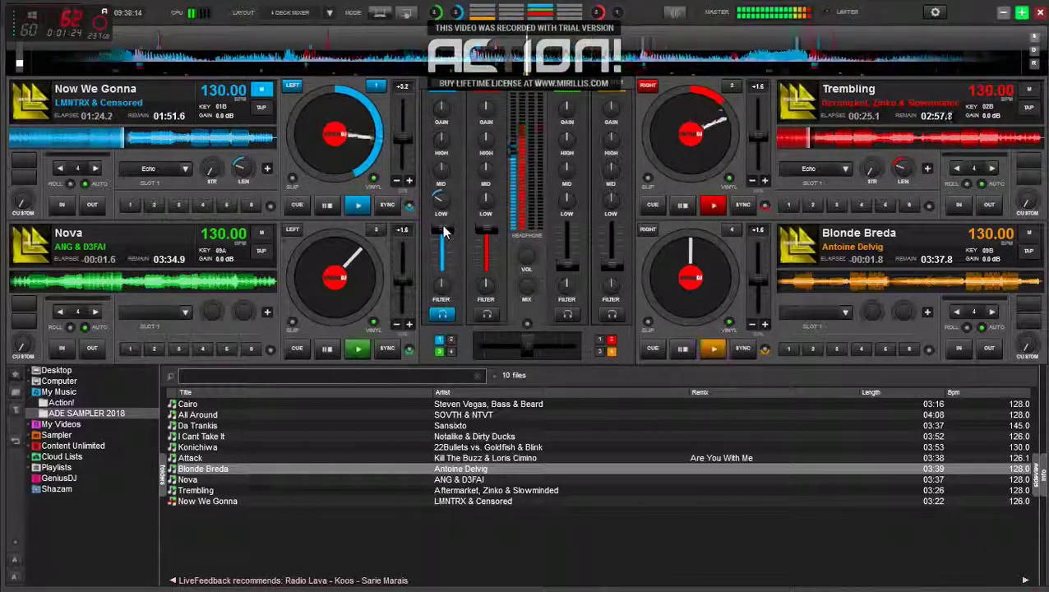
{"action": "left_click_drag", "start_coordinate": [444, 146], "coordinate": [442, 172]}
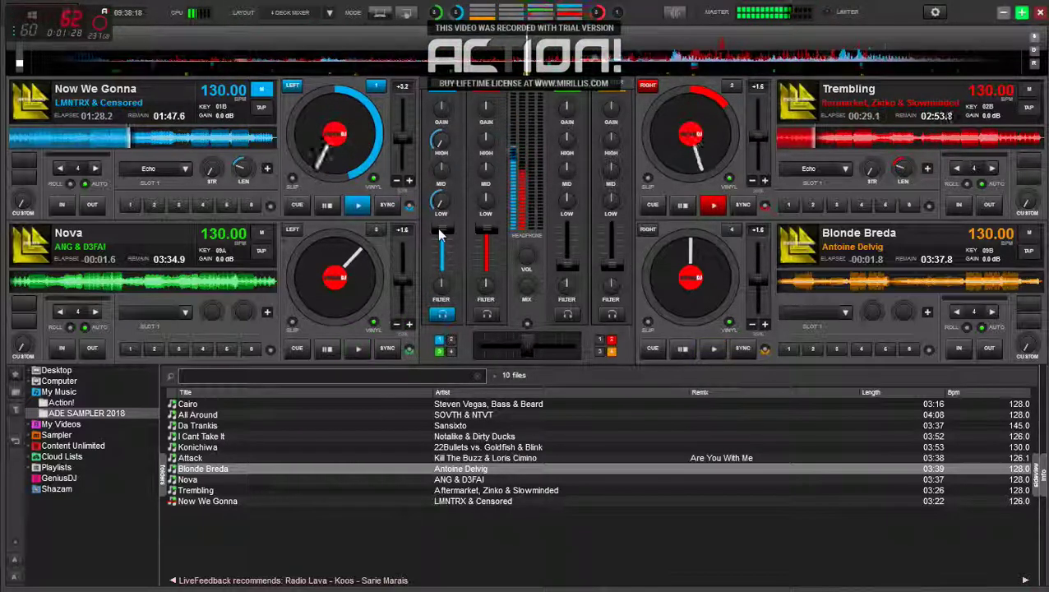
{"action": "left_click_drag", "start_coordinate": [436, 233], "coordinate": [442, 265]}
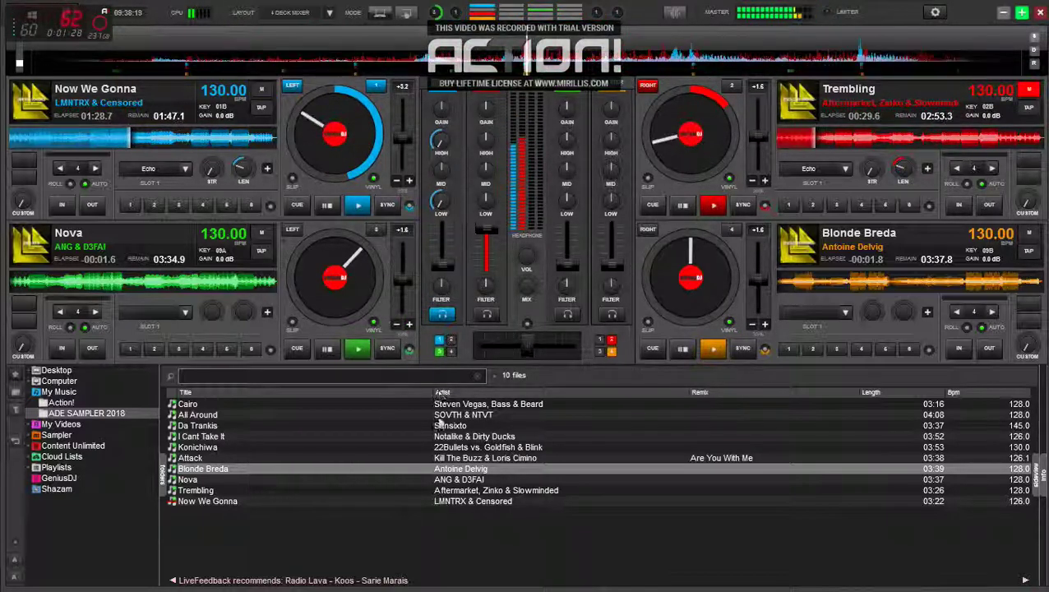
- Stop Now We Gonna on deck 1 and reset that channel's low and high EQ to centre
{"action": "left_click", "coordinate": [327, 206]}
{"action": "left_click", "coordinate": [327, 206]}
{"action": "double_click", "coordinate": [442, 199]}
{"action": "double_click", "coordinate": [442, 142]}
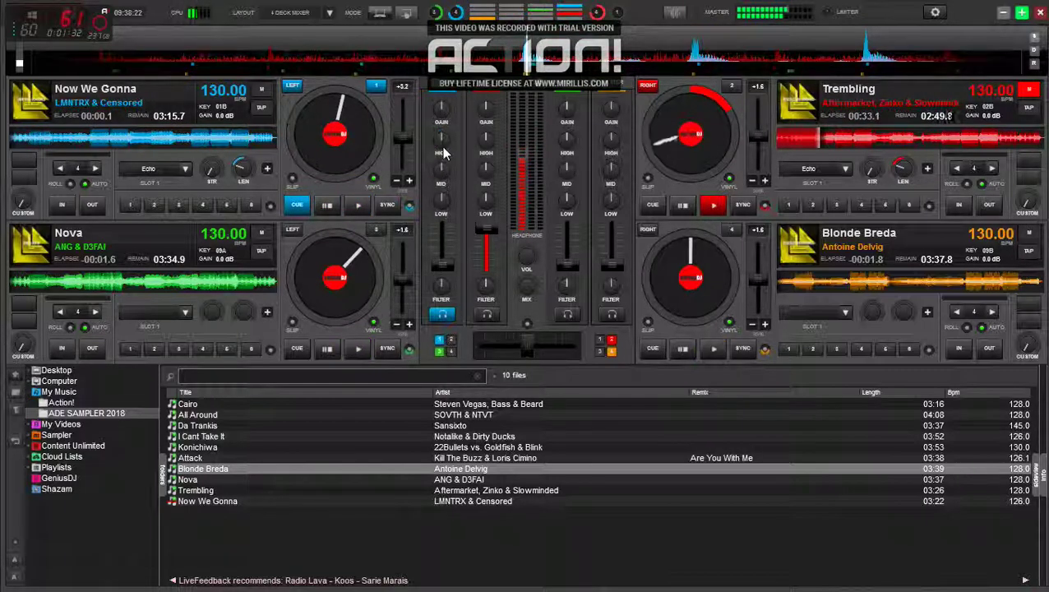
- Start Nova on deck 3 with headphone monitoring on and bring its channel volume up to full
{"action": "left_click", "coordinate": [442, 314]}
{"action": "left_click", "coordinate": [568, 314]}
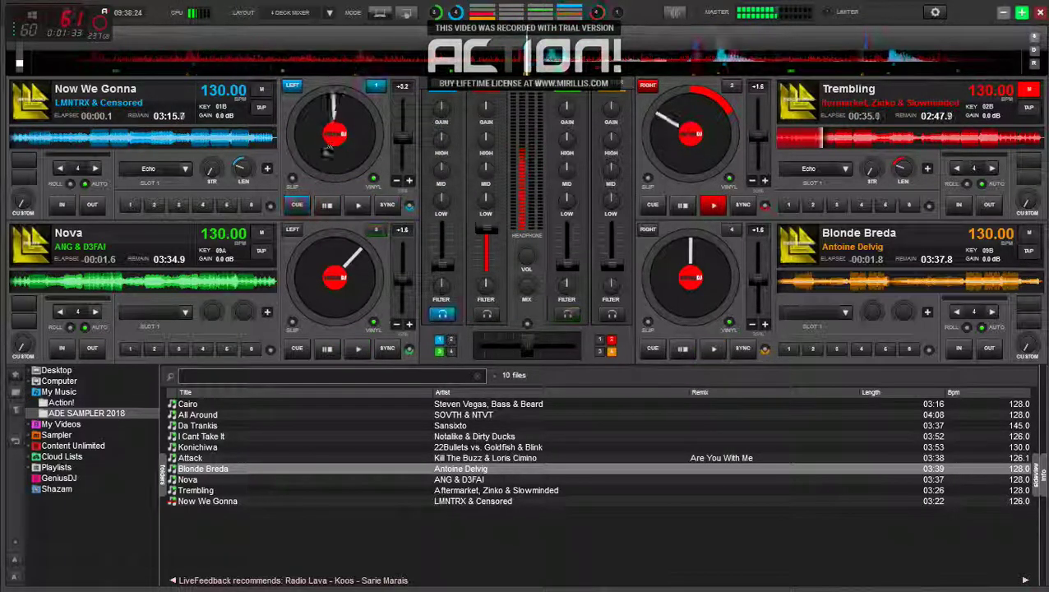
{"action": "key", "text": "space"}
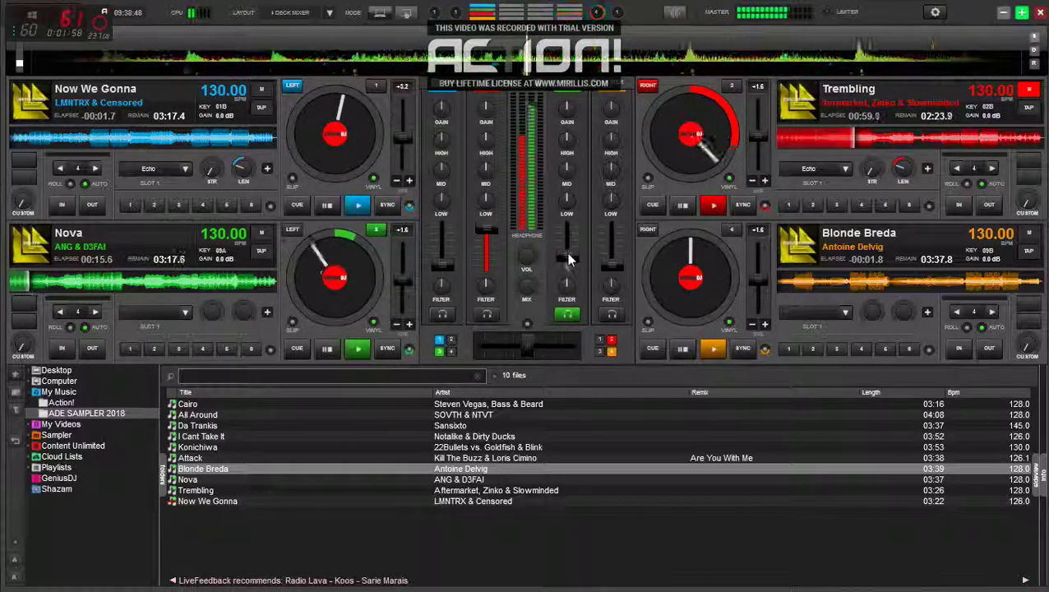
{"action": "left_click_drag", "start_coordinate": [564, 245], "coordinate": [564, 243]}
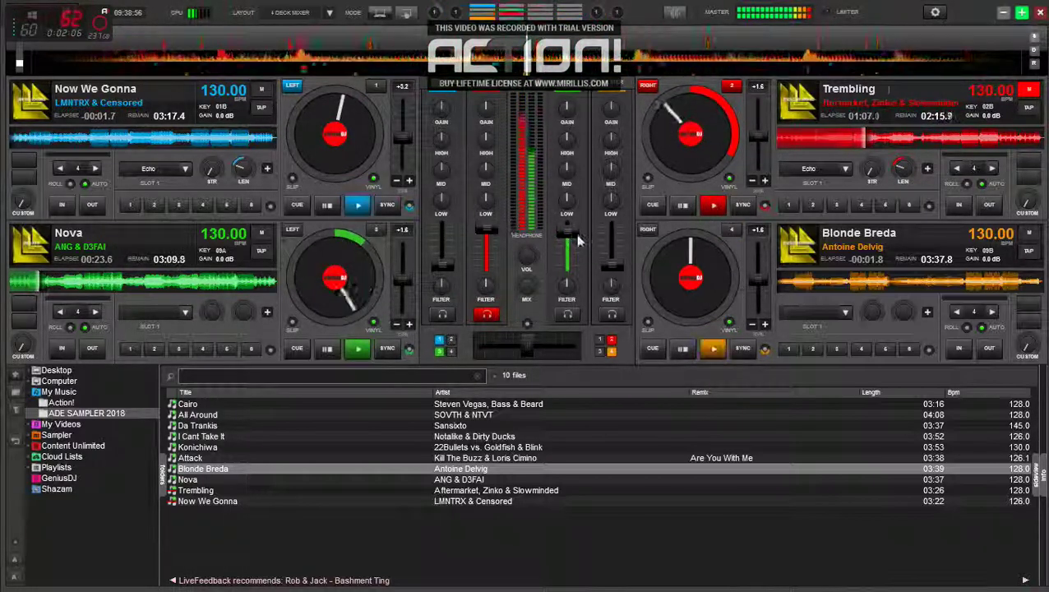
- Fade out Trembling by cutting deck 2's low and high EQ, and stop the deck with its EQ reset
{"action": "left_click_drag", "start_coordinate": [488, 197], "coordinate": [486, 245]}
{"action": "left_click_drag", "start_coordinate": [487, 140], "coordinate": [484, 156]}
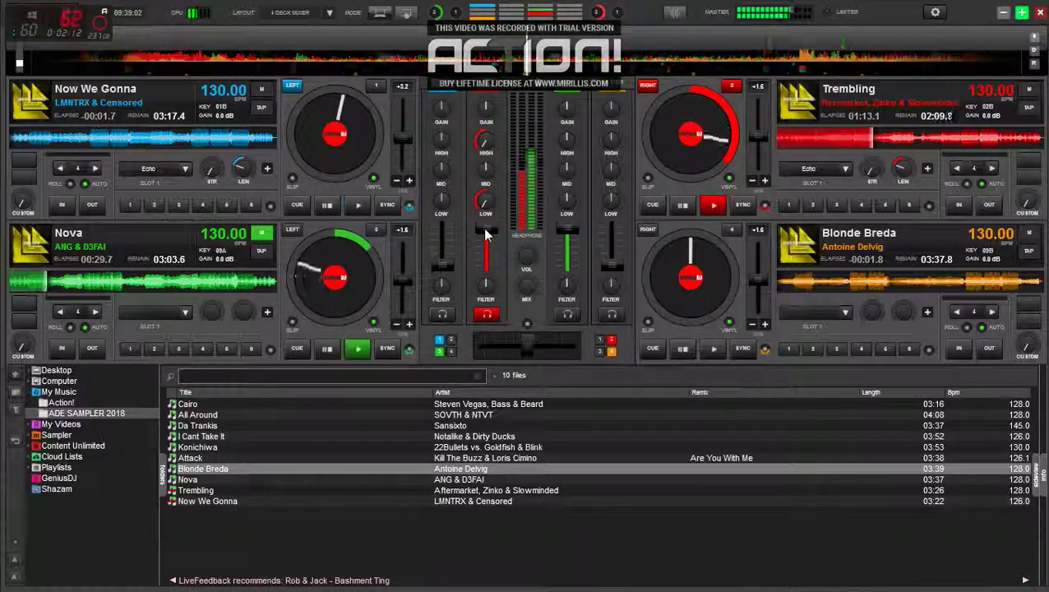
{"action": "left_click", "coordinate": [682, 206]}
{"action": "left_click", "coordinate": [682, 207]}
{"action": "double_click", "coordinate": [485, 144]}
- Make deck 4 active for headphone monitoring and start Blonde Breda
{"action": "key", "text": "Tab"}
{"action": "key", "text": "Tab"}
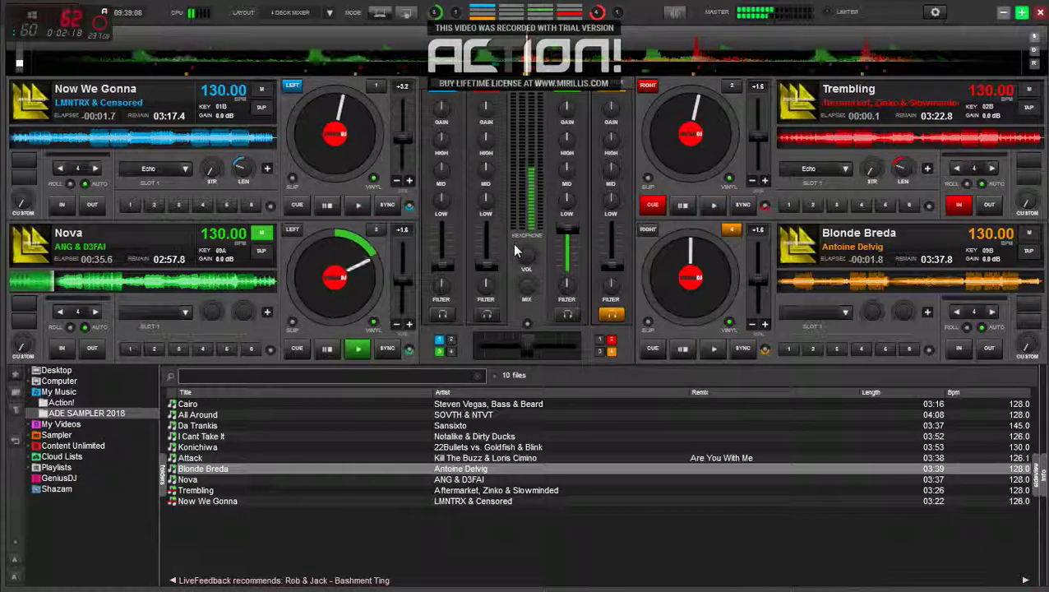
{"action": "left_click", "coordinate": [682, 205]}
{"action": "key", "text": "Tab"}
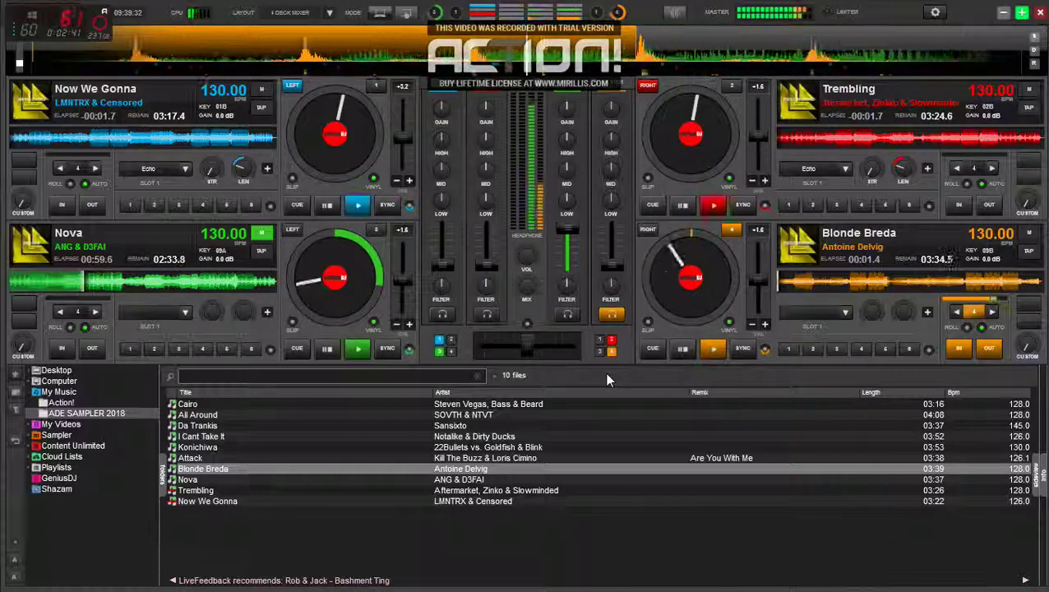
{"action": "key", "text": "space"}
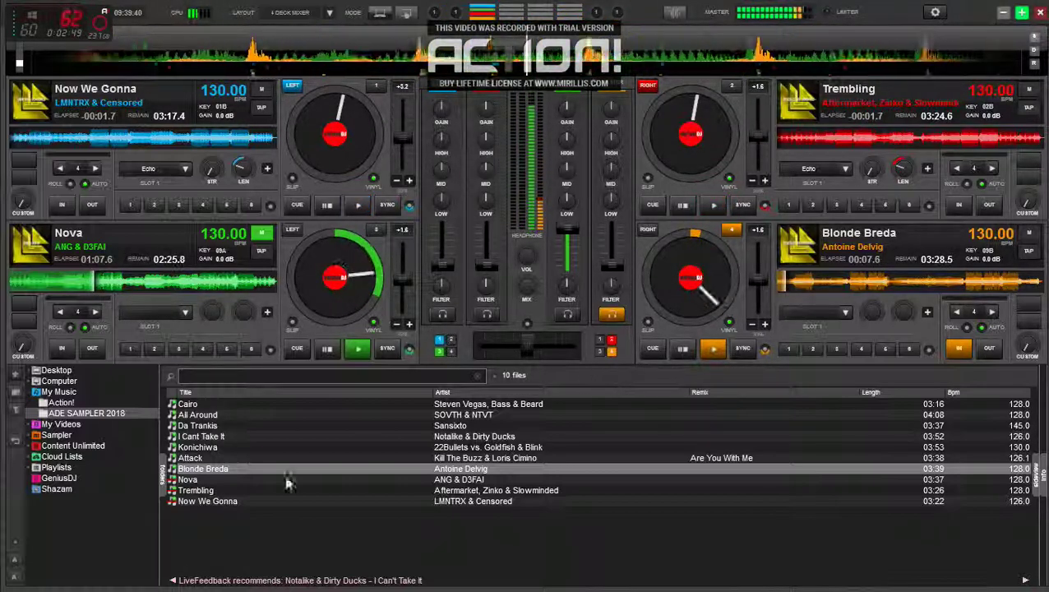
{"action": "left_click_drag", "start_coordinate": [362, 458], "coordinate": [316, 147]}
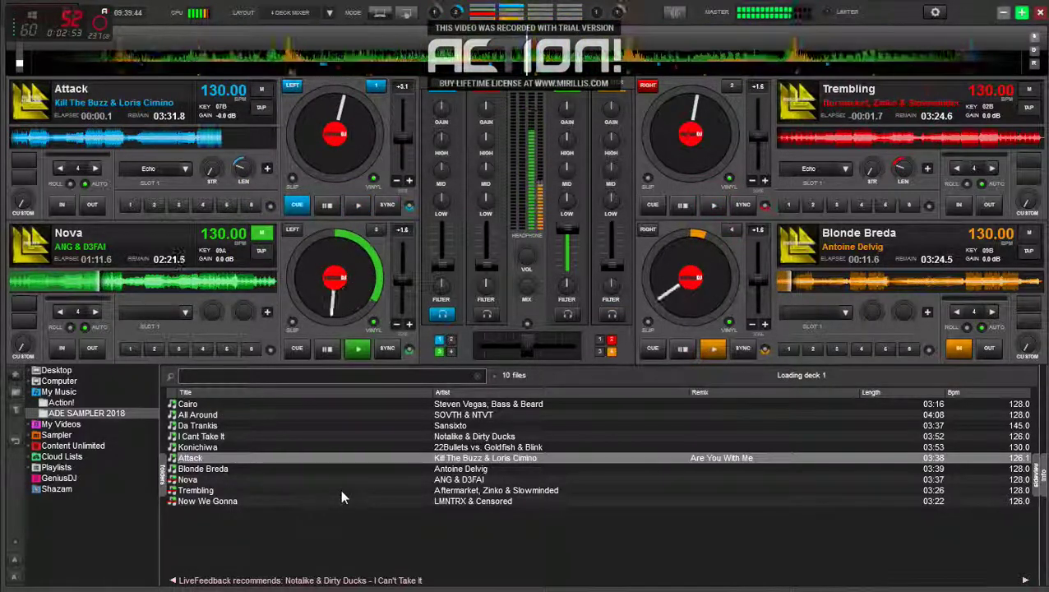
{"action": "left_click", "coordinate": [569, 244]}
{"action": "left_click", "coordinate": [619, 246]}
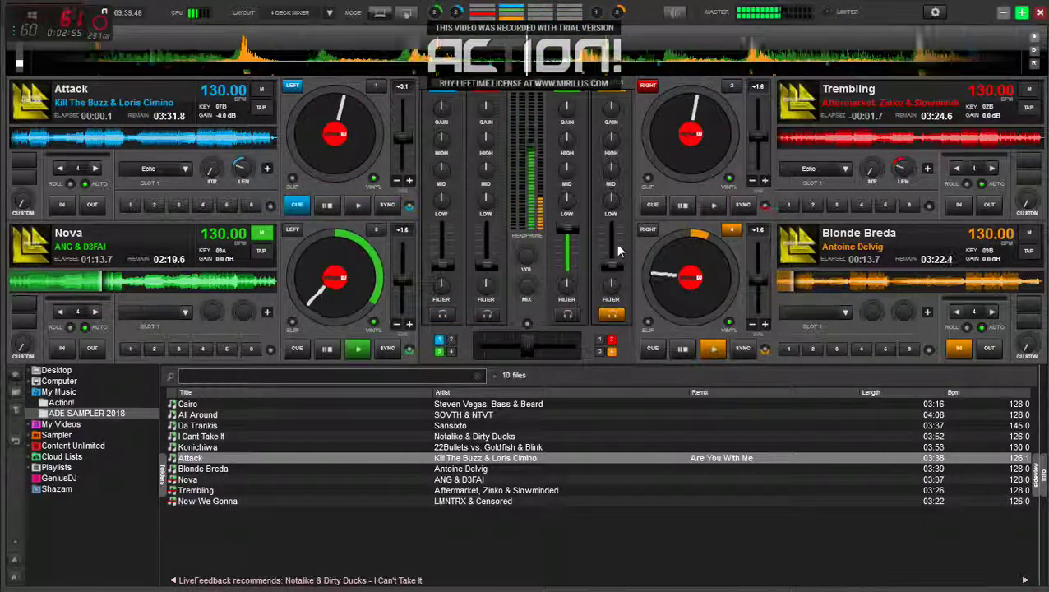
{"action": "left_click_drag", "start_coordinate": [611, 264], "coordinate": [611, 249]}
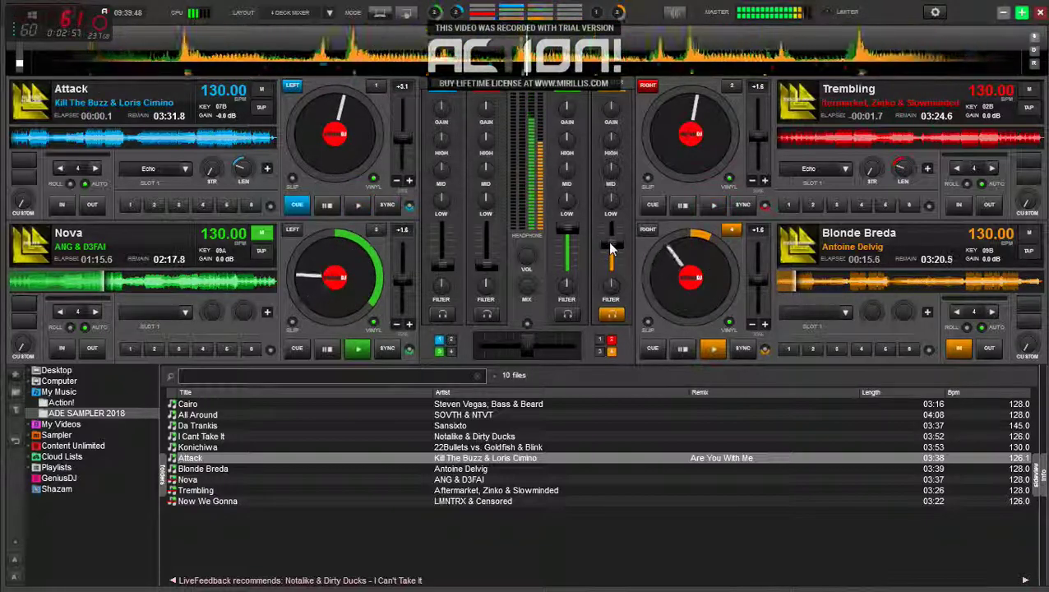
{"action": "left_click_drag", "start_coordinate": [611, 249], "coordinate": [612, 244]}
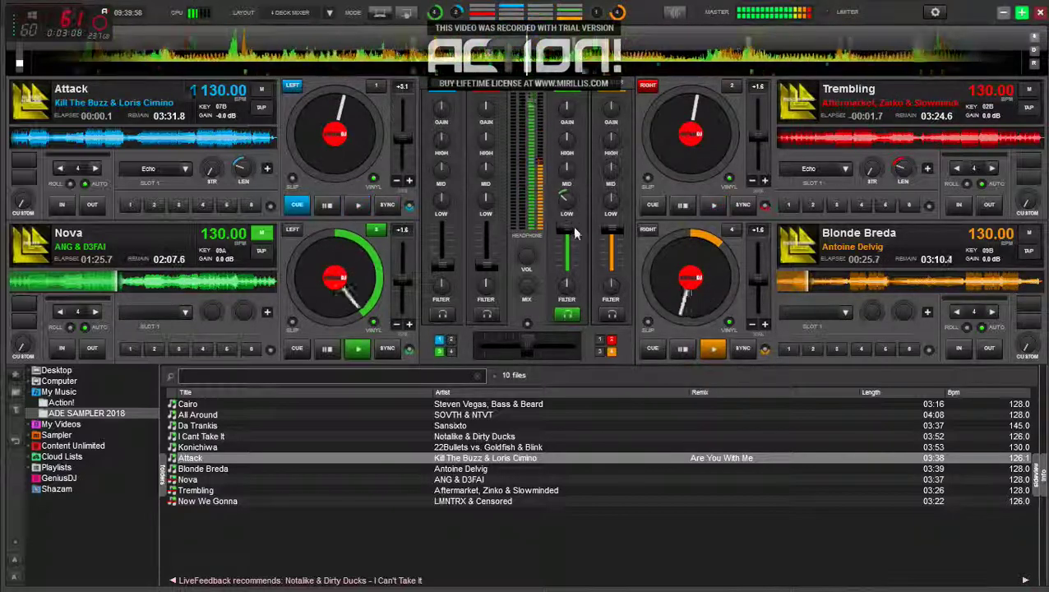
- Fade out Nova by cutting deck 3's high EQ and turning its filter fully down, and stop the deck
{"action": "left_click_drag", "start_coordinate": [573, 146], "coordinate": [571, 169]}
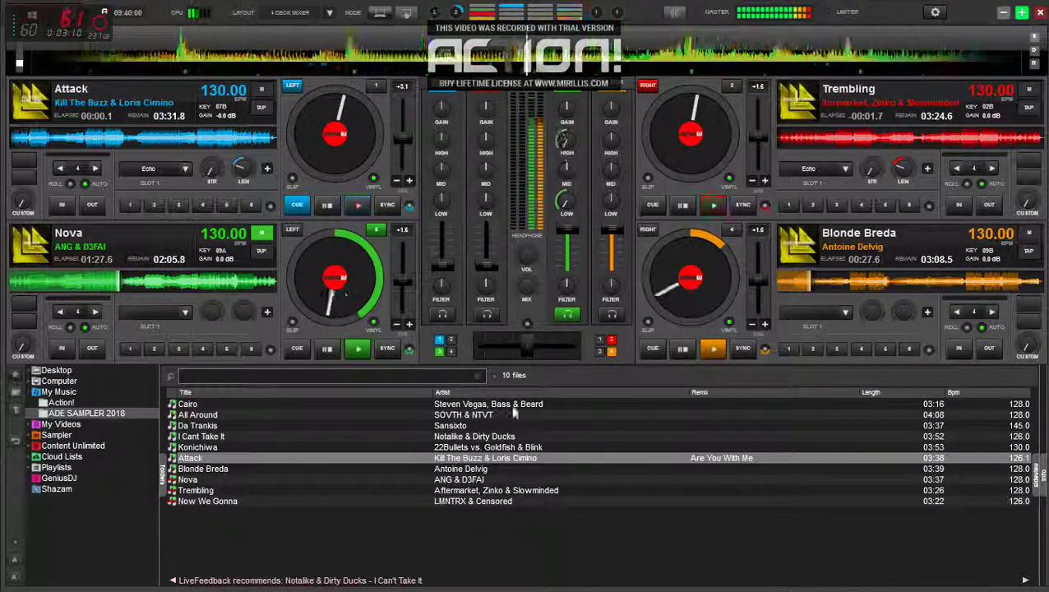
{"action": "left_click_drag", "start_coordinate": [566, 289], "coordinate": [566, 306]}
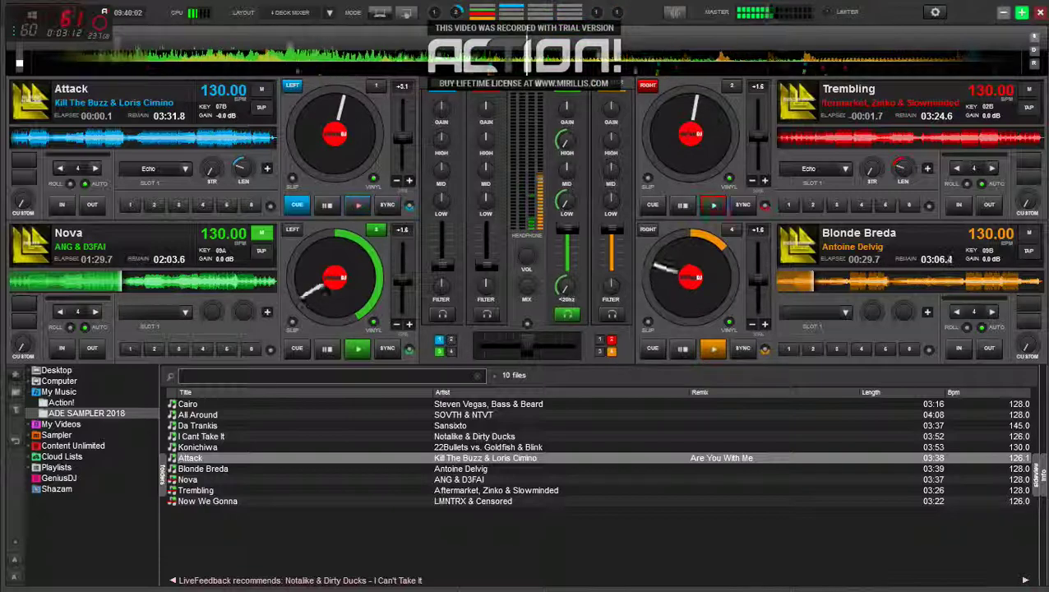
{"action": "left_click", "coordinate": [319, 352]}
{"action": "left_click", "coordinate": [319, 352]}
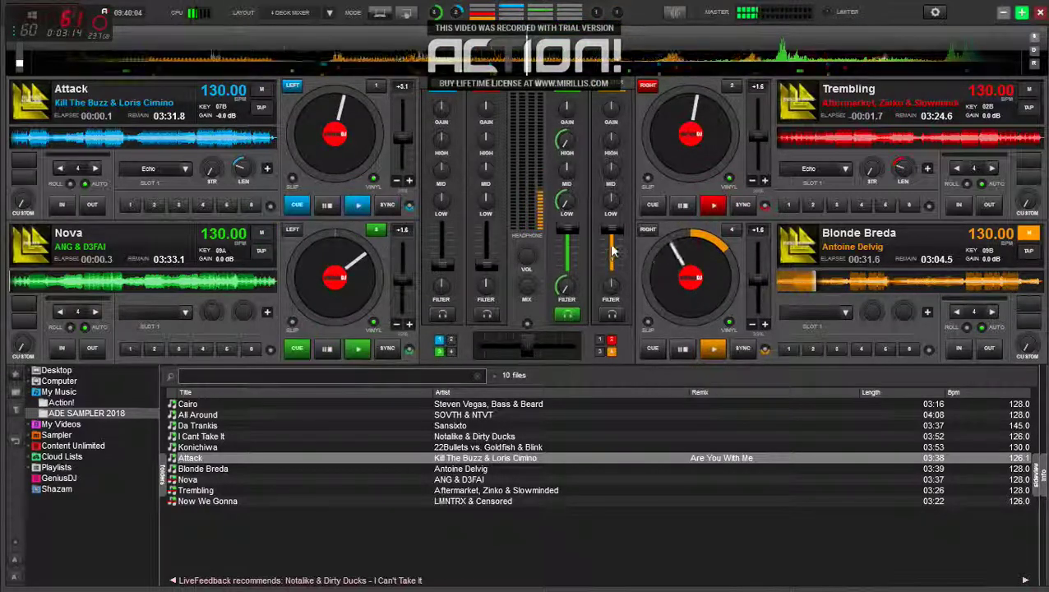
- Reset deck 3's filter and EQ, close its volume fader and wind Nova back to just before its start
{"action": "right_click", "coordinate": [568, 288]}
{"action": "right_click", "coordinate": [568, 202]}
{"action": "right_click", "coordinate": [566, 141]}
{"action": "left_click", "coordinate": [568, 270]}
{"action": "left_click_drag", "start_coordinate": [321, 307], "coordinate": [378, 259]}
- Make deck 1 active and start Attack with a 4-beat loop
{"action": "key", "text": "Tab"}
{"action": "key", "text": "Tab"}
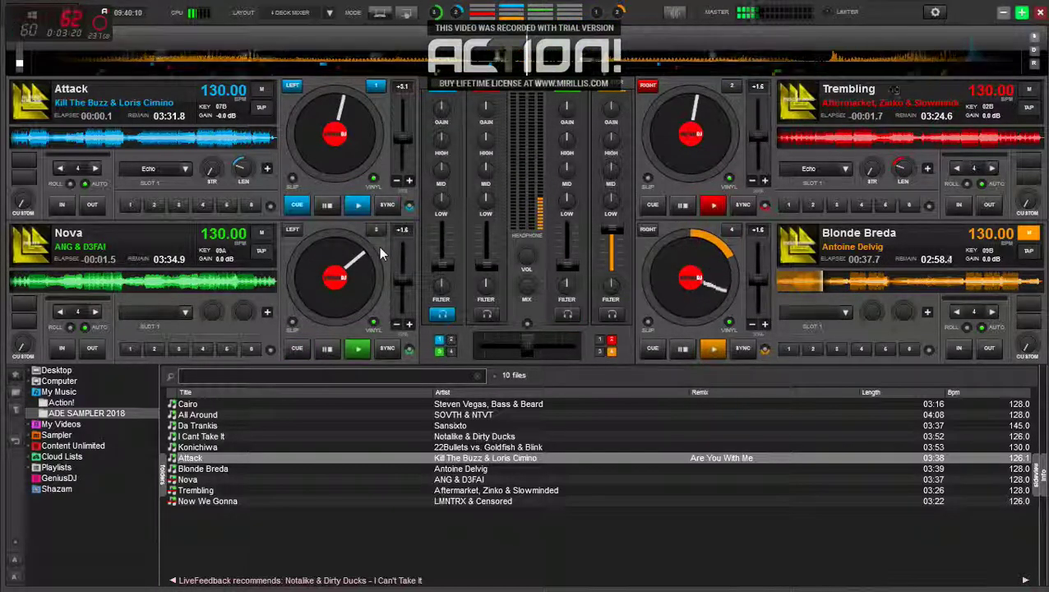
{"action": "key", "text": "space"}
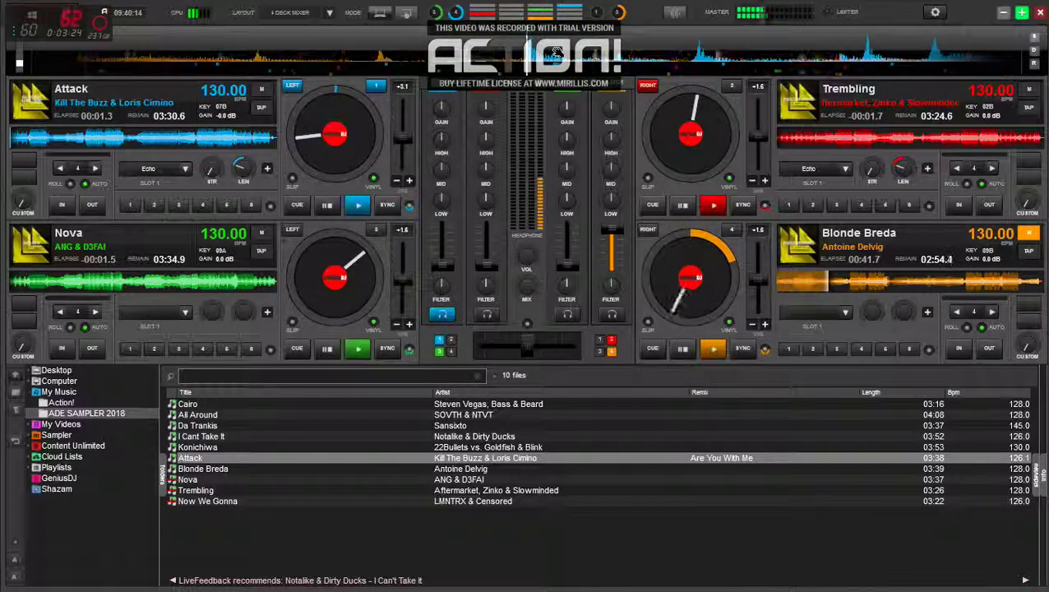
{"action": "key", "text": "l"}
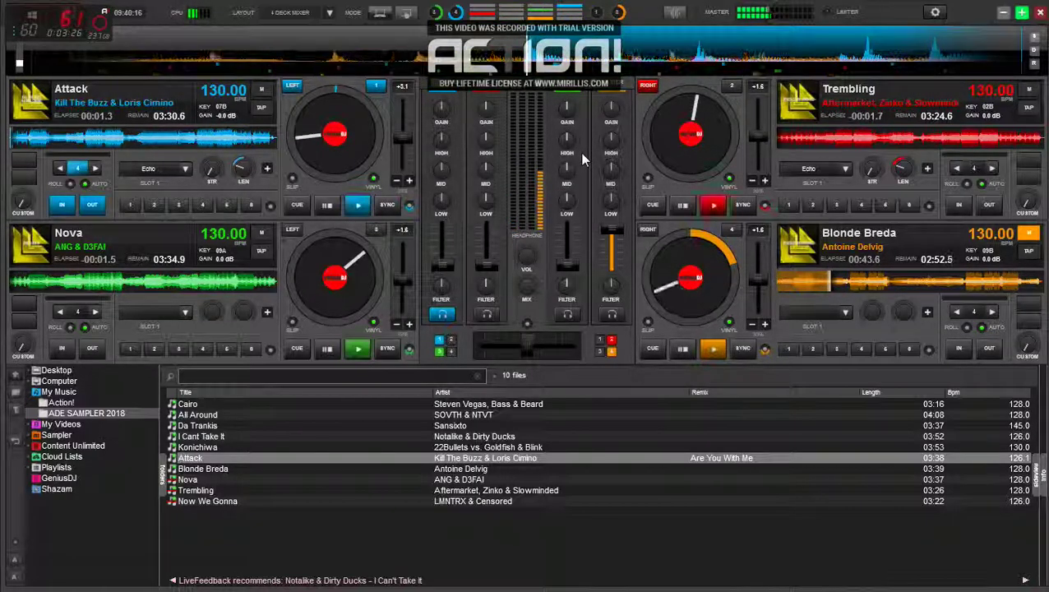
{"action": "key", "text": "space"}
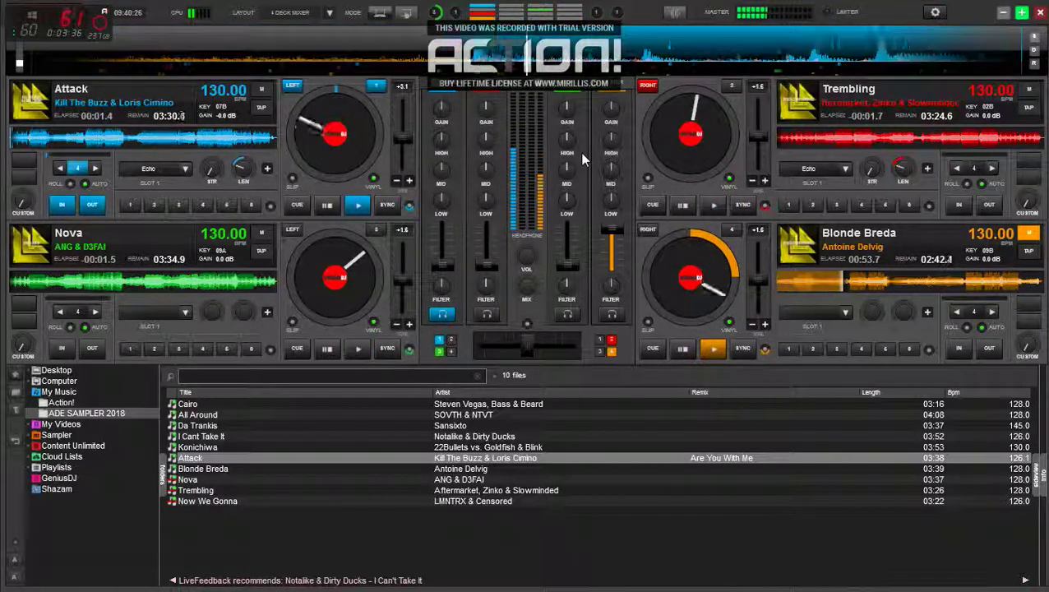
{"action": "left_click", "coordinate": [839, 312]}
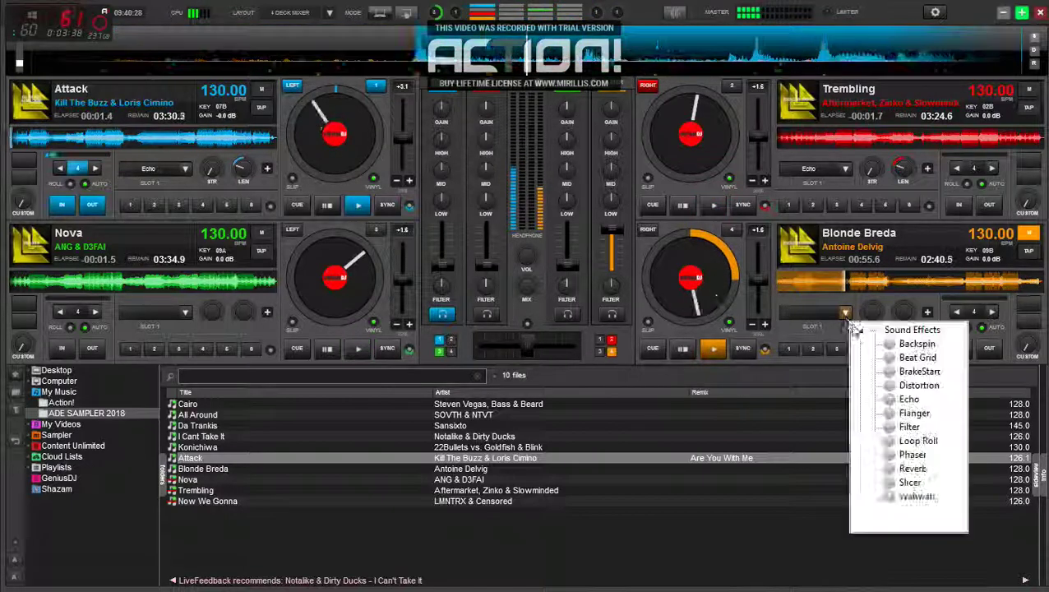
{"action": "left_click", "coordinate": [904, 415]}
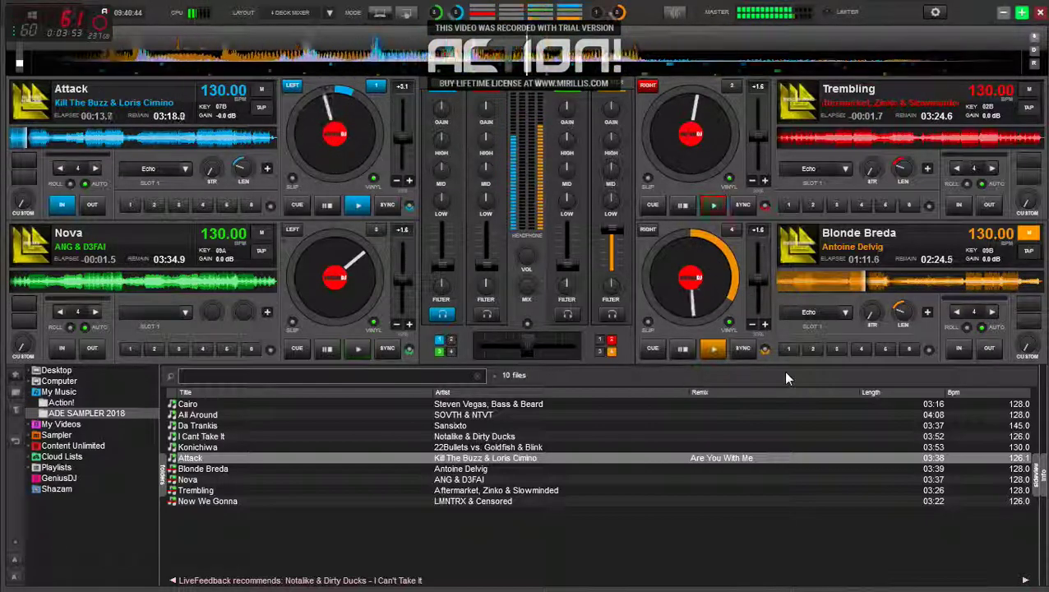
{"action": "mouse_move", "coordinate": [443, 267]}
{"action": "left_mouse_down"}
{"action": "mouse_move", "coordinate": [441, 236]}
{"action": "mouse_move", "coordinate": [444, 246]}
{"action": "left_mouse_up"}
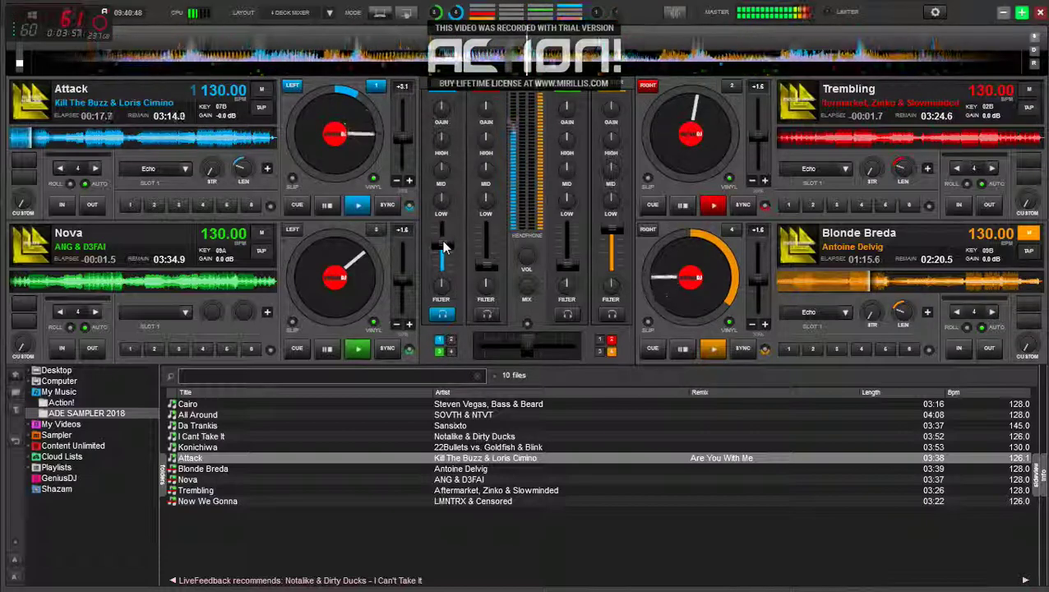
- Make deck 4 active and stop Blonde Breda, returning it to its cue point
{"action": "key", "text": "Tab"}
{"action": "key", "text": "Tab"}
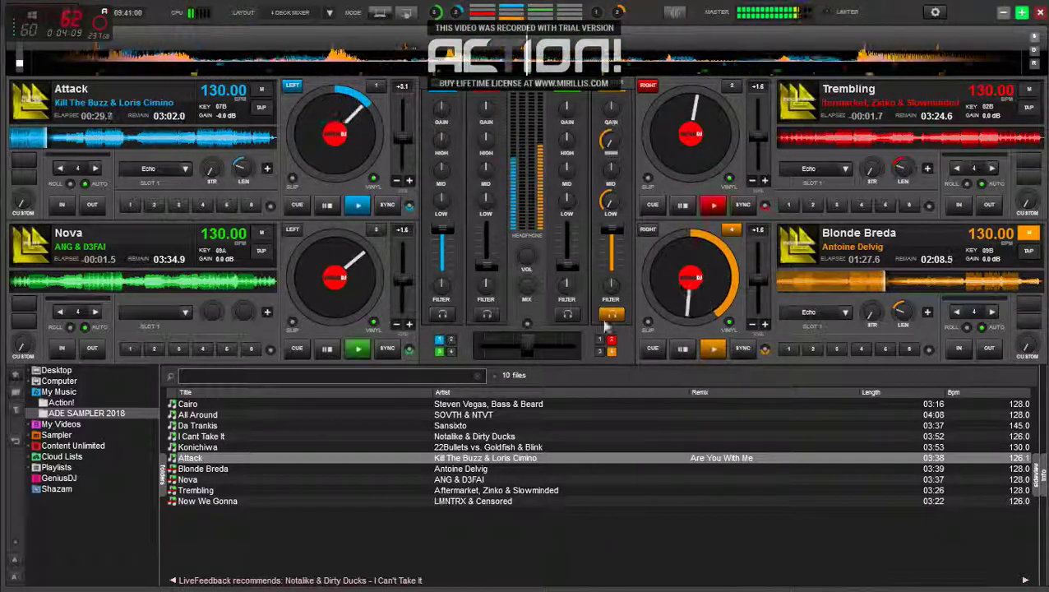
{"action": "double_click", "coordinate": [682, 349]}
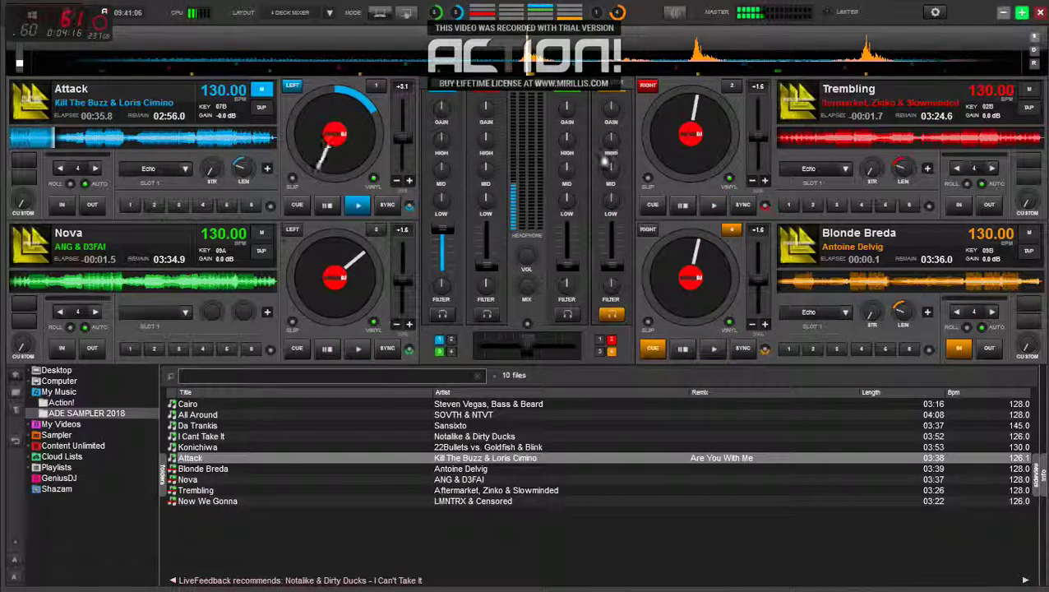
- Load Konichiwa onto deck 2 and wind Blonde Breda on deck 4 back to just before its start
{"action": "left_click_drag", "start_coordinate": [236, 449], "coordinate": [657, 197]}
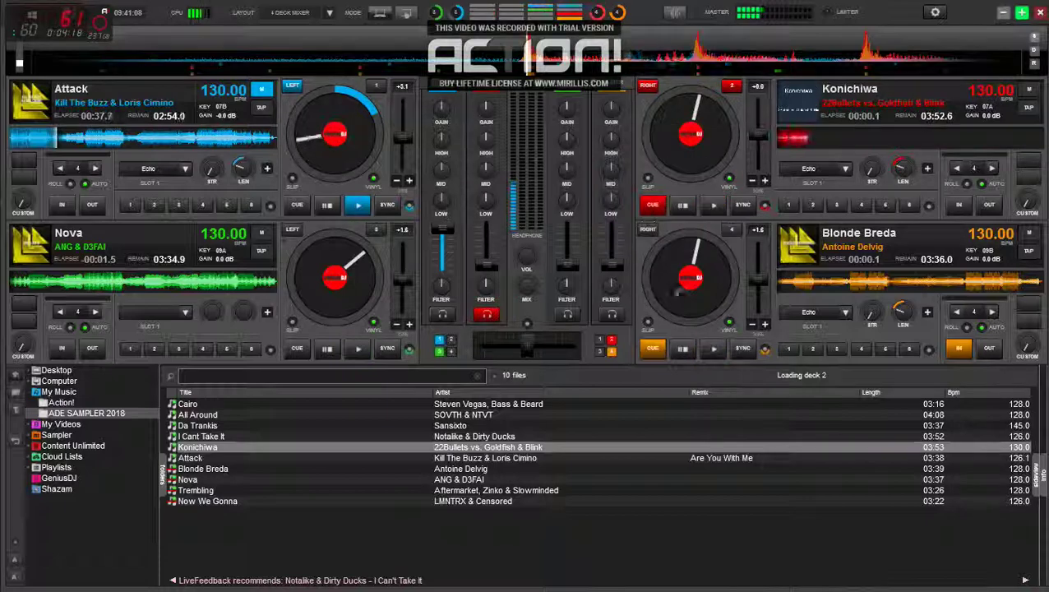
{"action": "left_click_drag", "start_coordinate": [721, 317], "coordinate": [671, 229]}
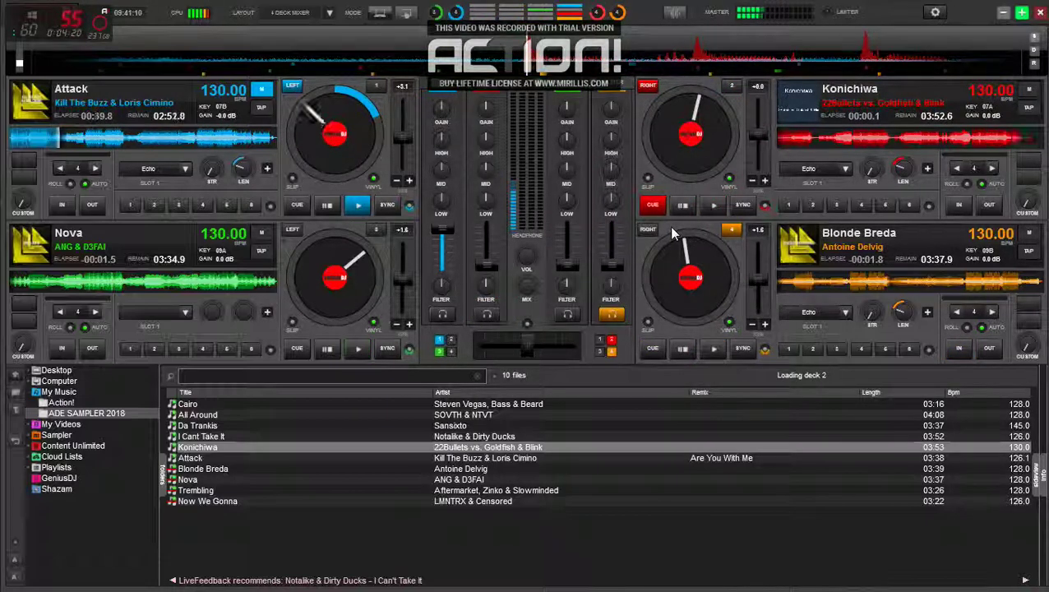
- Make deck 2 active and start Konichiwa with a 4-beat loop
{"action": "key", "text": "Tab"}
{"action": "key", "text": "Tab"}
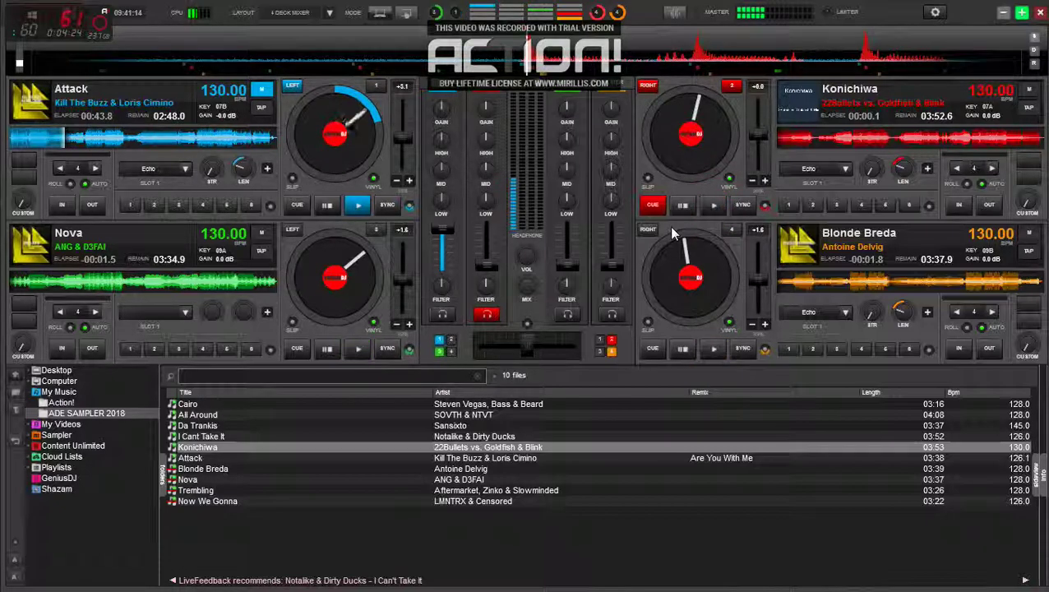
{"action": "key", "text": "l"}
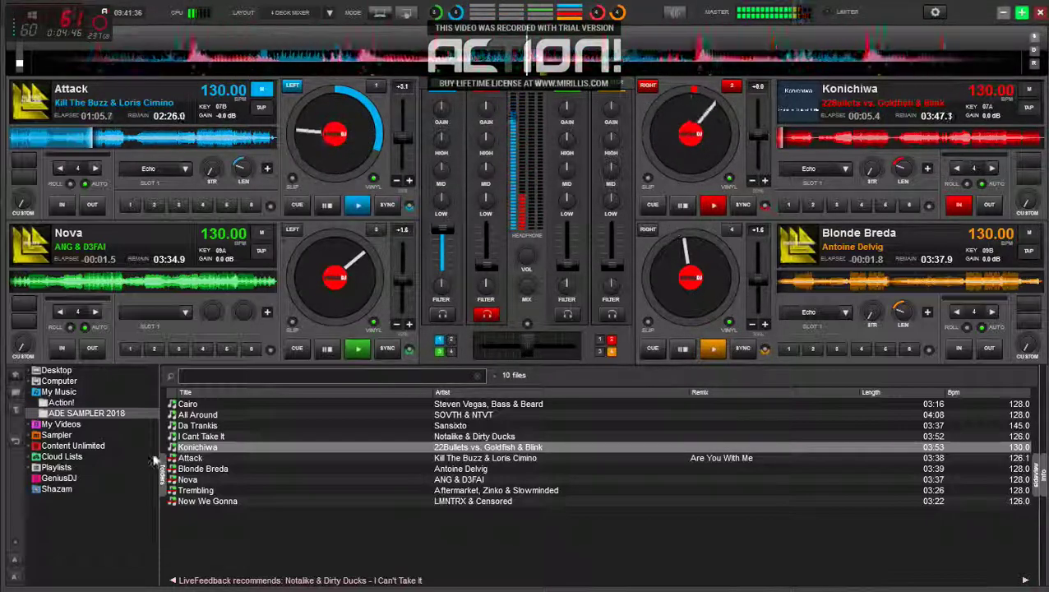
- Load I Cant Take It onto deck 3 and wind it back to just before its start
{"action": "left_click_drag", "start_coordinate": [222, 436], "coordinate": [300, 330]}
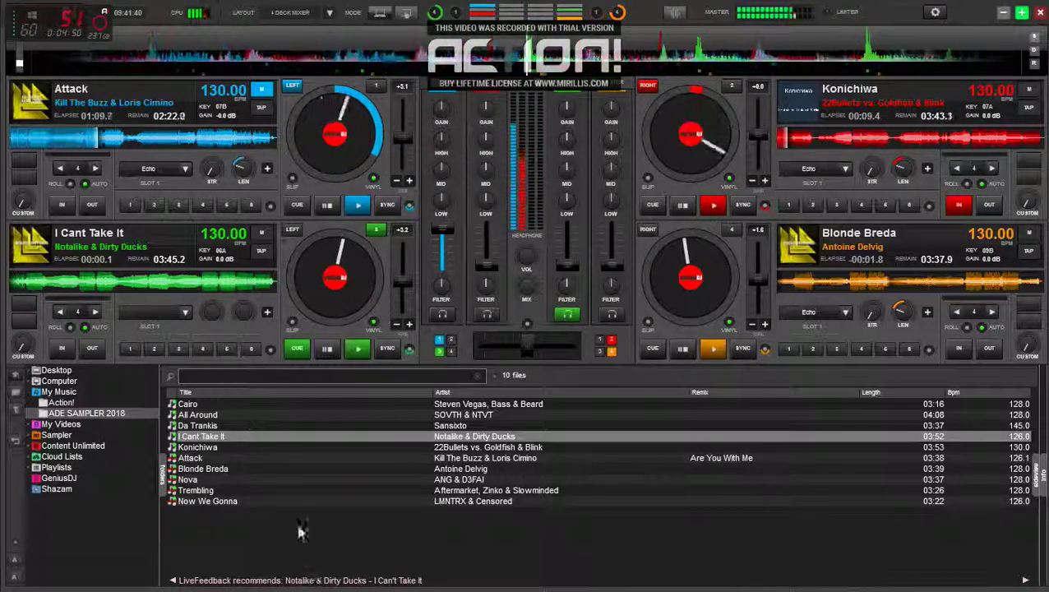
{"action": "mouse_move", "coordinate": [349, 264]}
{"action": "left_mouse_down"}
{"action": "mouse_move", "coordinate": [327, 256]}
{"action": "mouse_move", "coordinate": [341, 248]}
{"action": "left_mouse_up"}
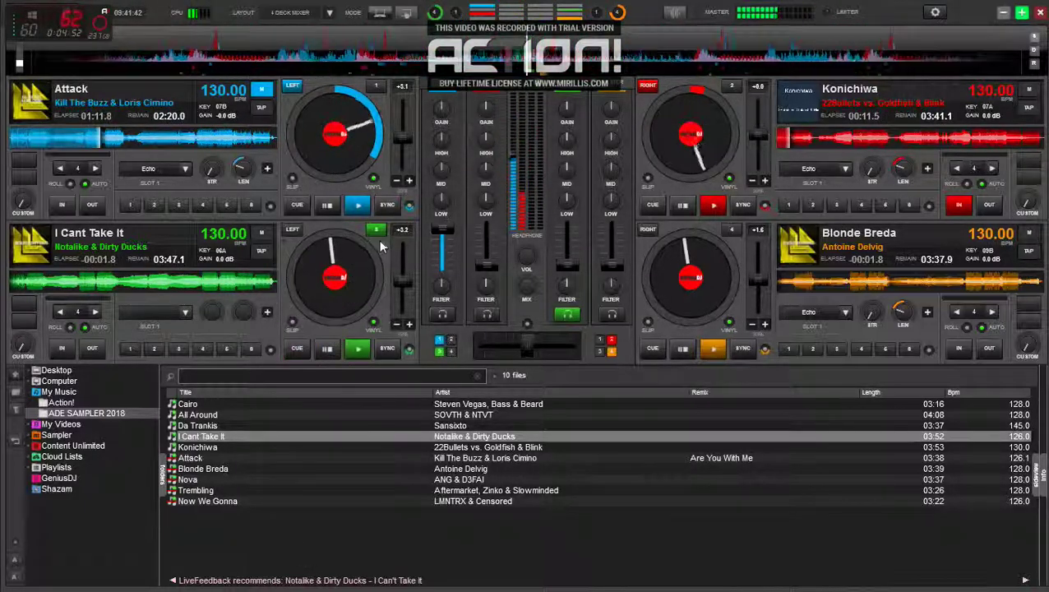
{"action": "key", "text": "Tab"}
{"action": "key", "text": "Tab"}
{"action": "left_click_drag", "start_coordinate": [485, 265], "coordinate": [485, 247]}
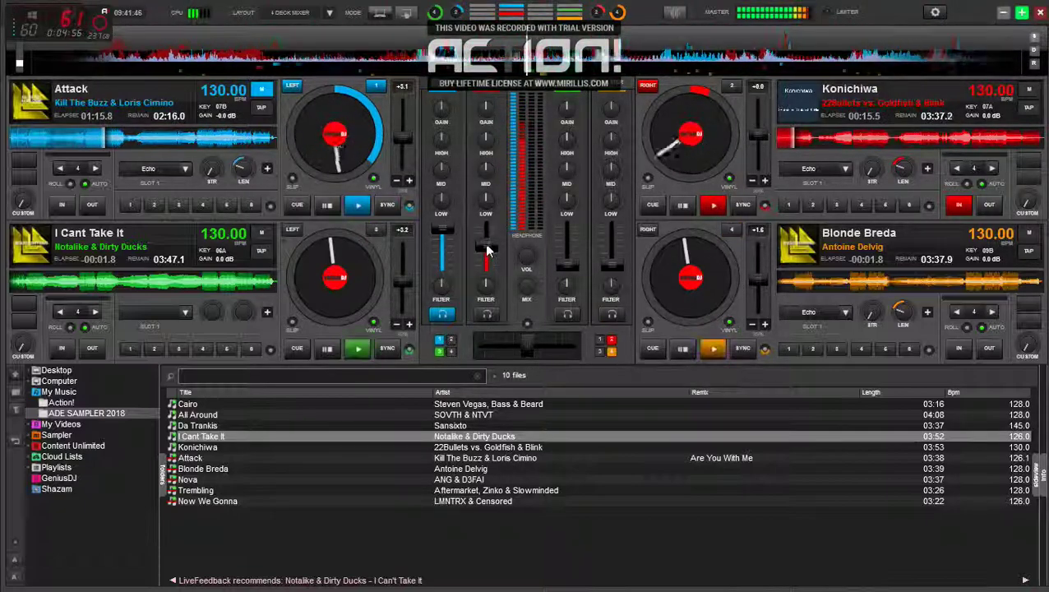
{"action": "key", "text": "Tab"}
{"action": "key", "text": "Tab"}
{"action": "key", "text": "Tab"}
{"action": "left_click_drag", "start_coordinate": [484, 243], "coordinate": [484, 240]}
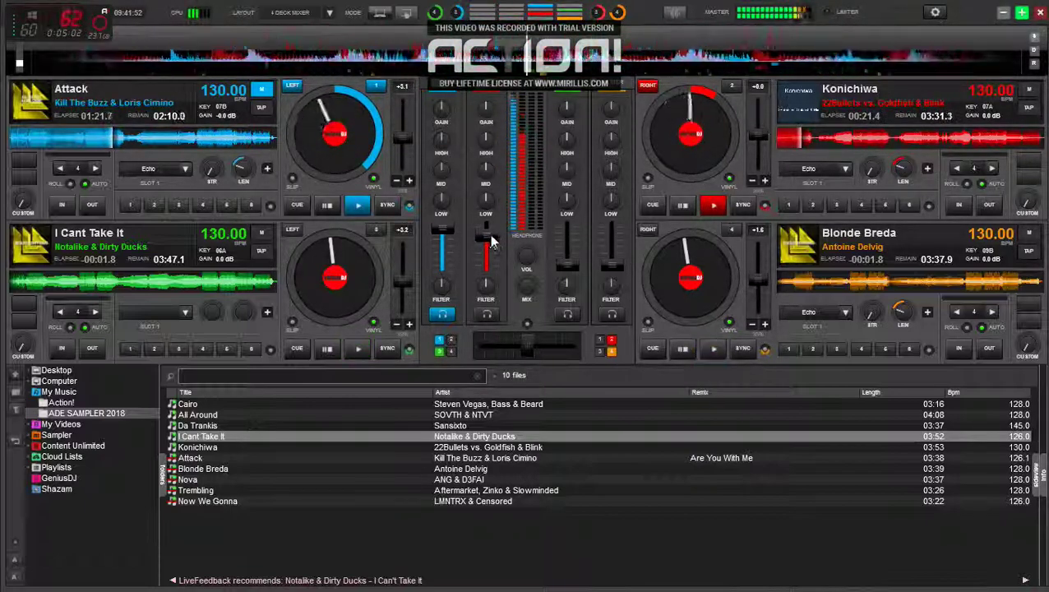
- Cut Attack's low and high EQ on deck 1 and fade its channel volume out completely
{"action": "left_click_drag", "start_coordinate": [443, 207], "coordinate": [444, 220]}
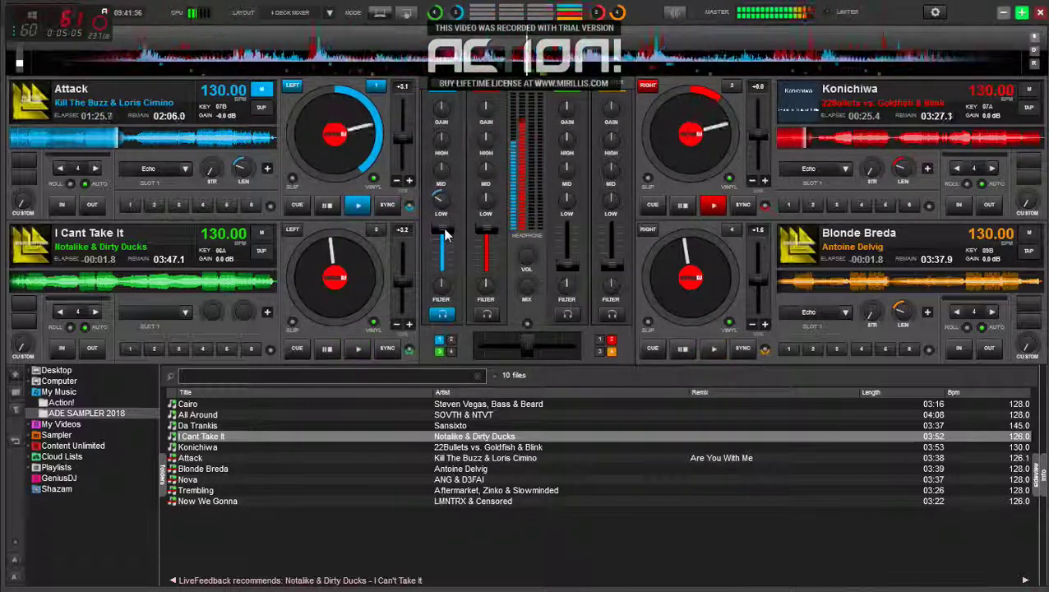
{"action": "left_click_drag", "start_coordinate": [448, 250], "coordinate": [448, 271]}
{"action": "left_click_drag", "start_coordinate": [442, 151], "coordinate": [435, 351]}
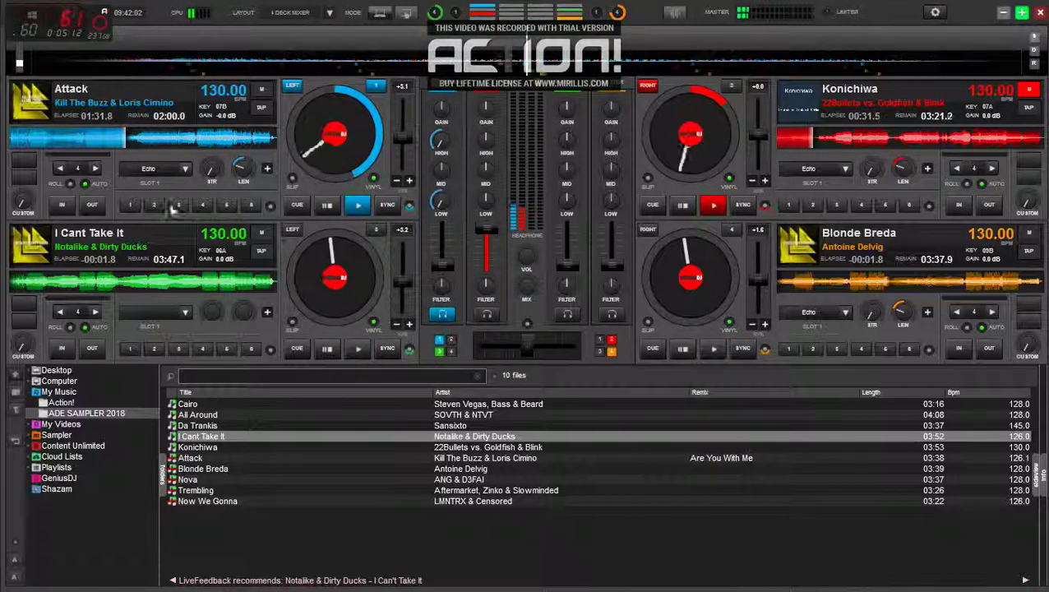
- Stop Attack on deck 1, wind it back to just before its start and reset its low and high EQ
{"action": "left_click", "coordinate": [327, 205]}
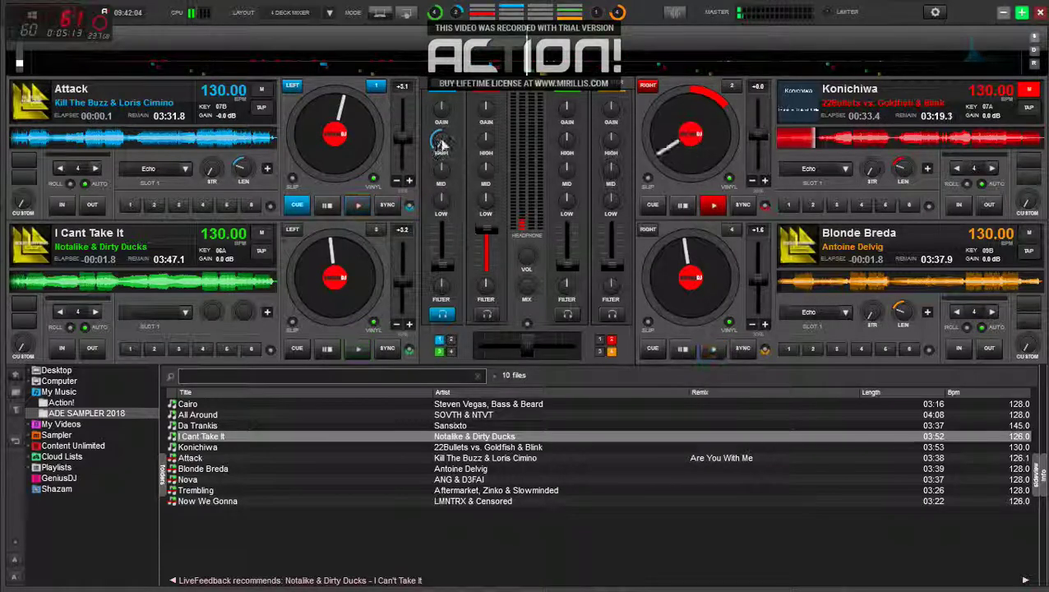
{"action": "left_click", "coordinate": [475, 312]}
{"action": "left_click_drag", "start_coordinate": [334, 119], "coordinate": [337, 171]}
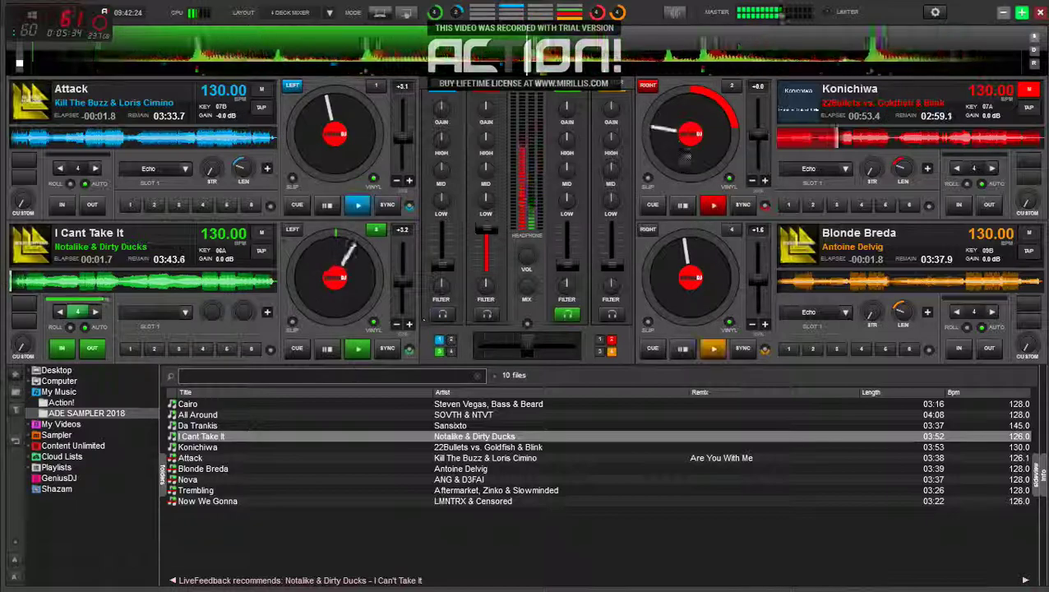
- Apply a stronger Echo effect to Konichiwa on deck 2 for a few bars, ending with Echo switched off
{"action": "left_click", "coordinate": [794, 168]}
{"action": "left_click_drag", "start_coordinate": [877, 164], "coordinate": [878, 88]}
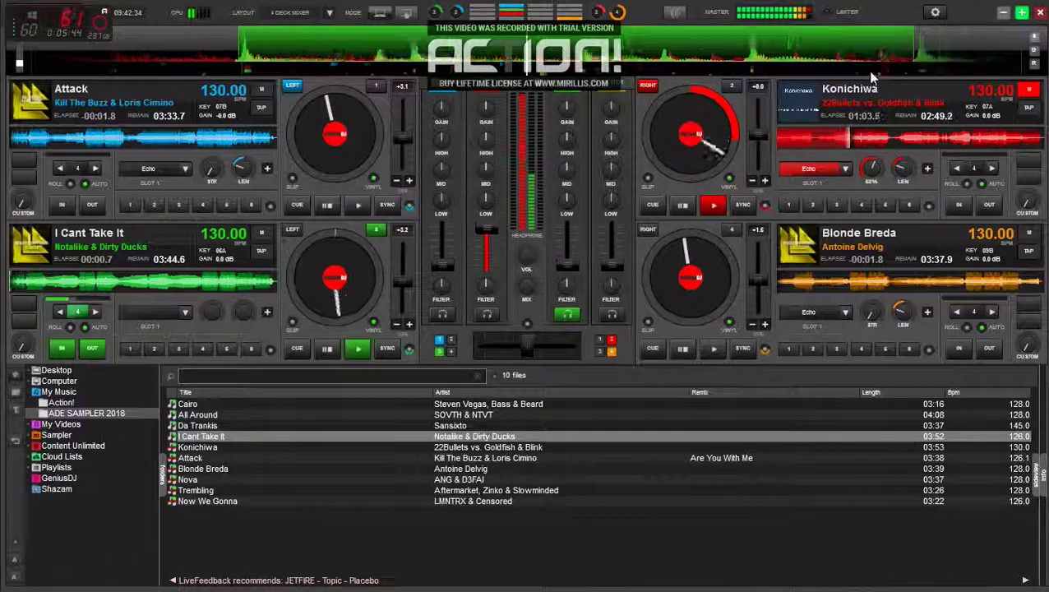
{"action": "left_click", "coordinate": [820, 169]}
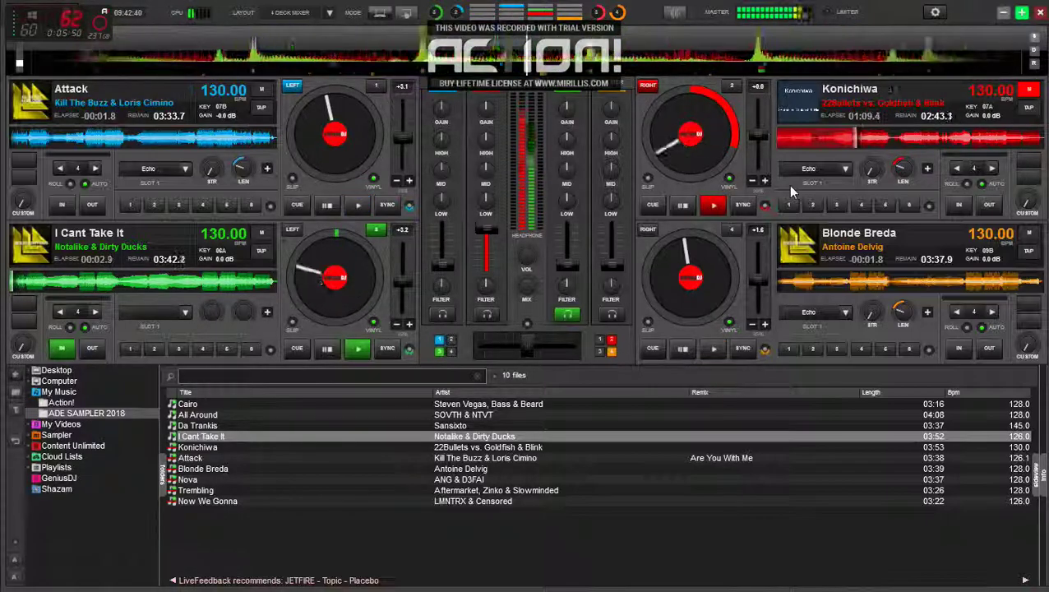
- Load Da Trankis onto deck 4, sync it to 130 BPM and wind it back to just before its start
{"action": "double_click", "coordinate": [233, 425]}
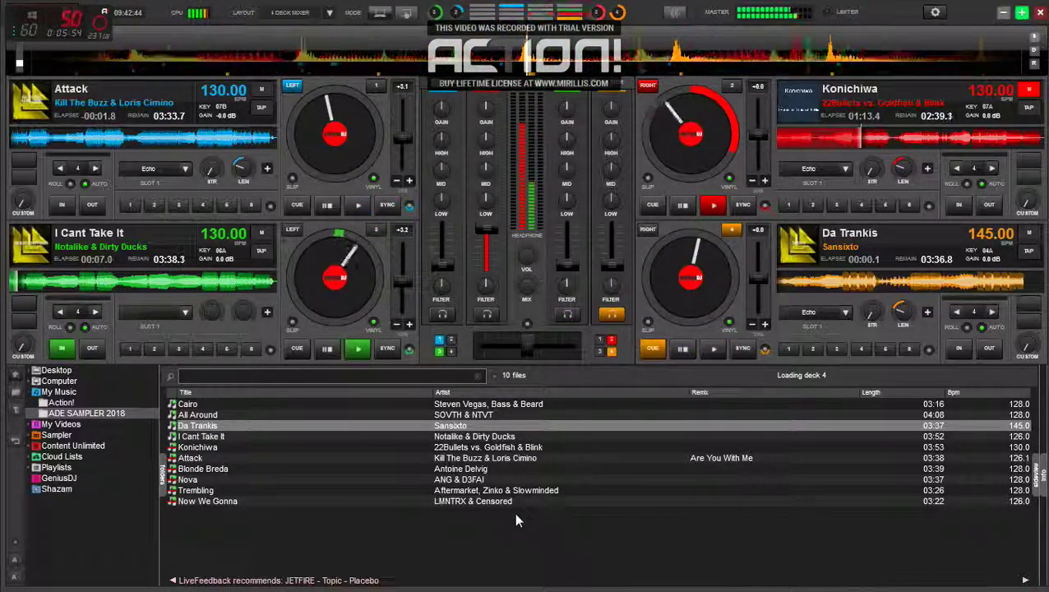
{"action": "left_click", "coordinate": [742, 347]}
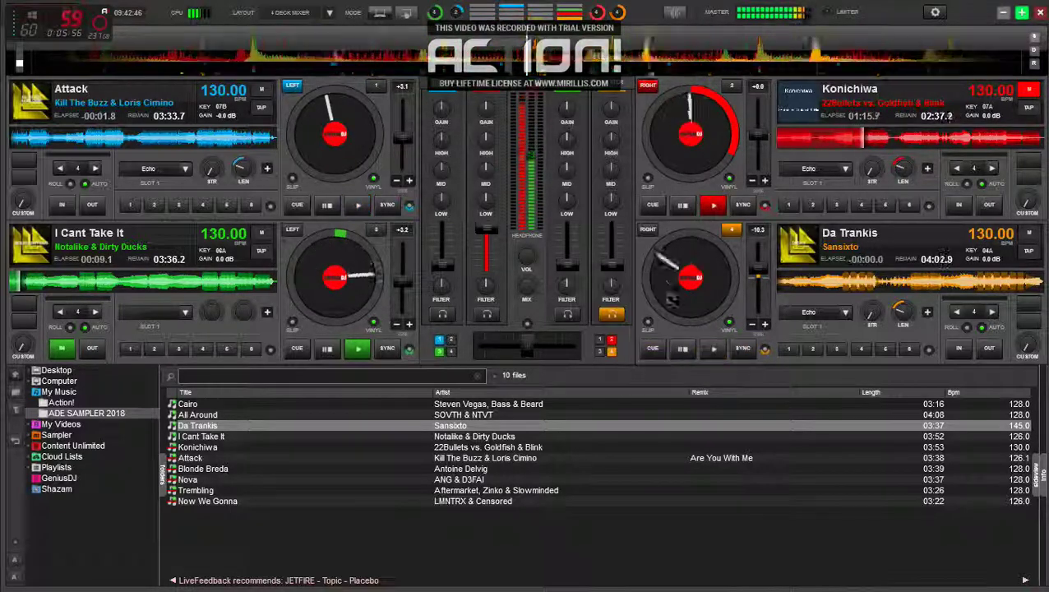
{"action": "key", "text": "1"}
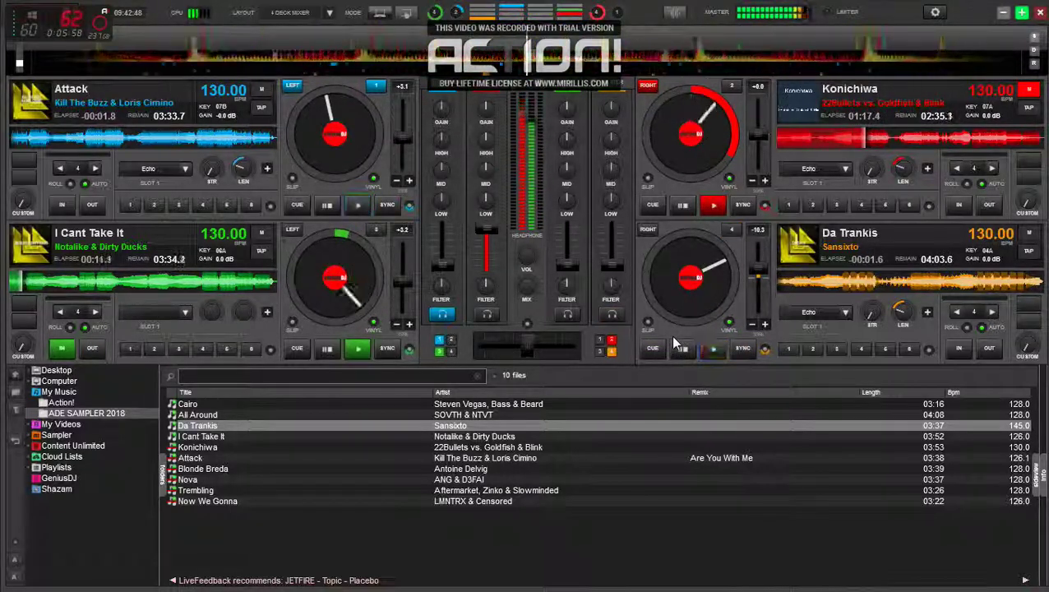
{"action": "key", "text": "3"}
{"action": "left_click", "coordinate": [679, 346]}
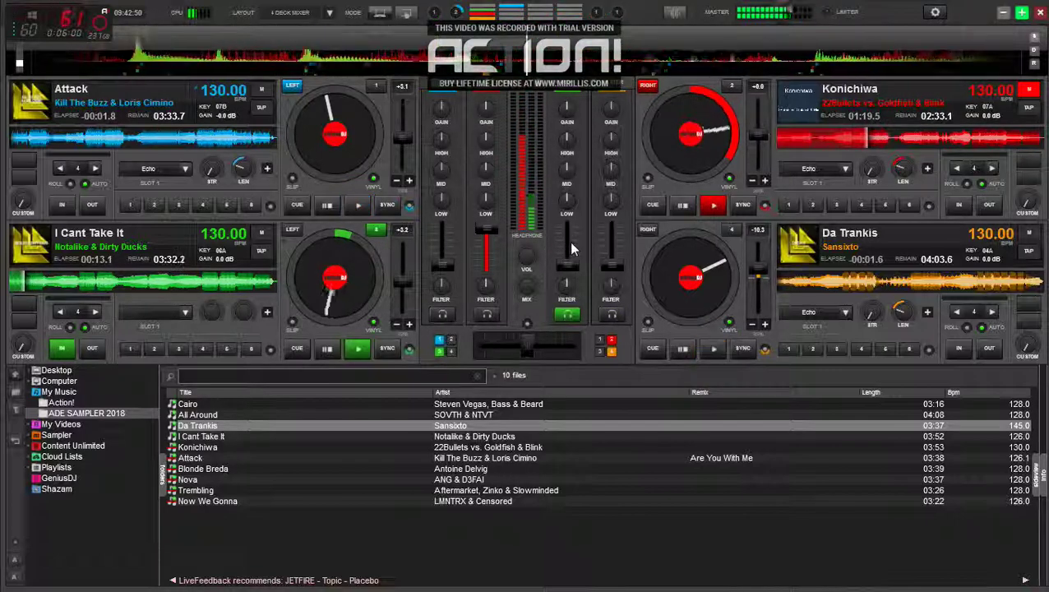
- Raise I Cant Take It's channel volume on deck 3 and fade out Konichiwa on deck 2, cutting its low and high EQ
{"action": "left_click_drag", "start_coordinate": [566, 245], "coordinate": [569, 240]}
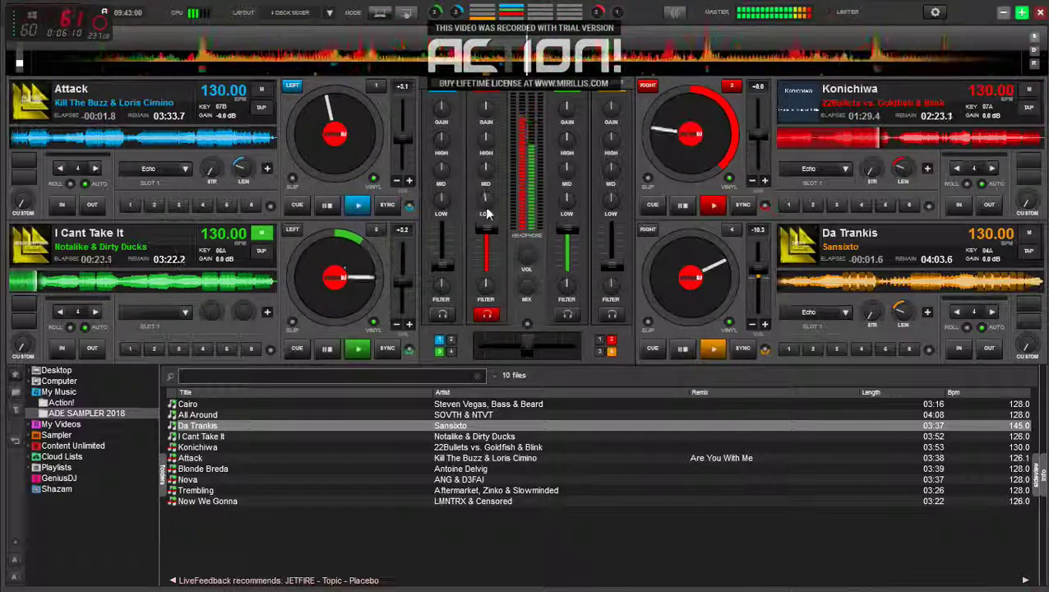
{"action": "left_click_drag", "start_coordinate": [486, 218], "coordinate": [469, 321]}
{"action": "left_click_drag", "start_coordinate": [483, 141], "coordinate": [446, 402]}
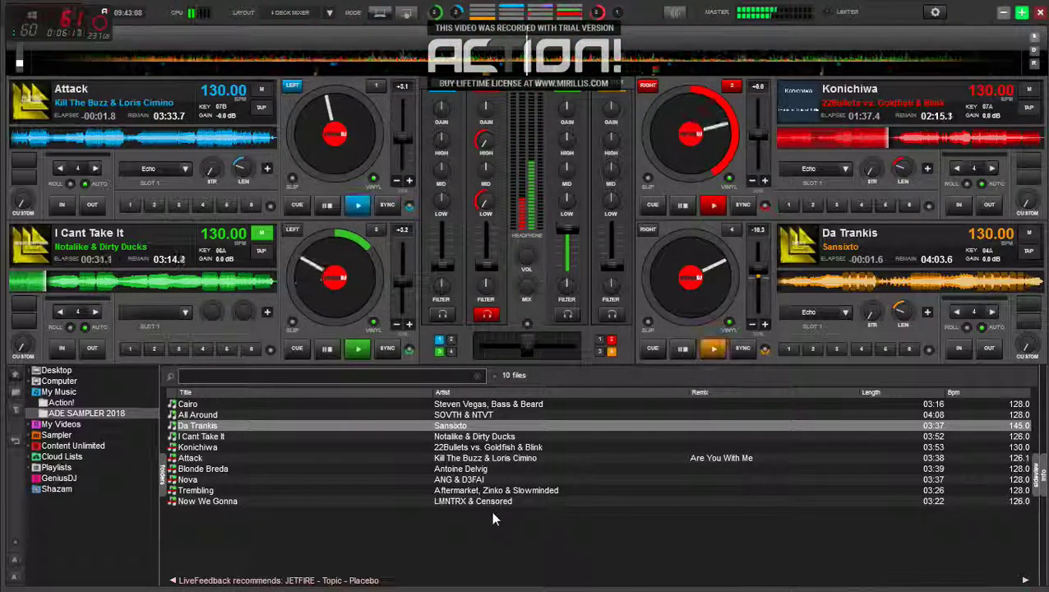
- Stop Konichiwa on deck 2, reset its low and high EQ and wind it back to just before its start
{"action": "left_click", "coordinate": [653, 205]}
{"action": "double_click", "coordinate": [486, 203]}
{"action": "double_click", "coordinate": [486, 144]}
{"action": "left_click_drag", "start_coordinate": [662, 99], "coordinate": [666, 175]}
- Make deck 4 active and start Da Trankis from its first beat with a 4-beat loop
{"action": "key", "text": "Tab"}
{"action": "key", "text": "Tab"}
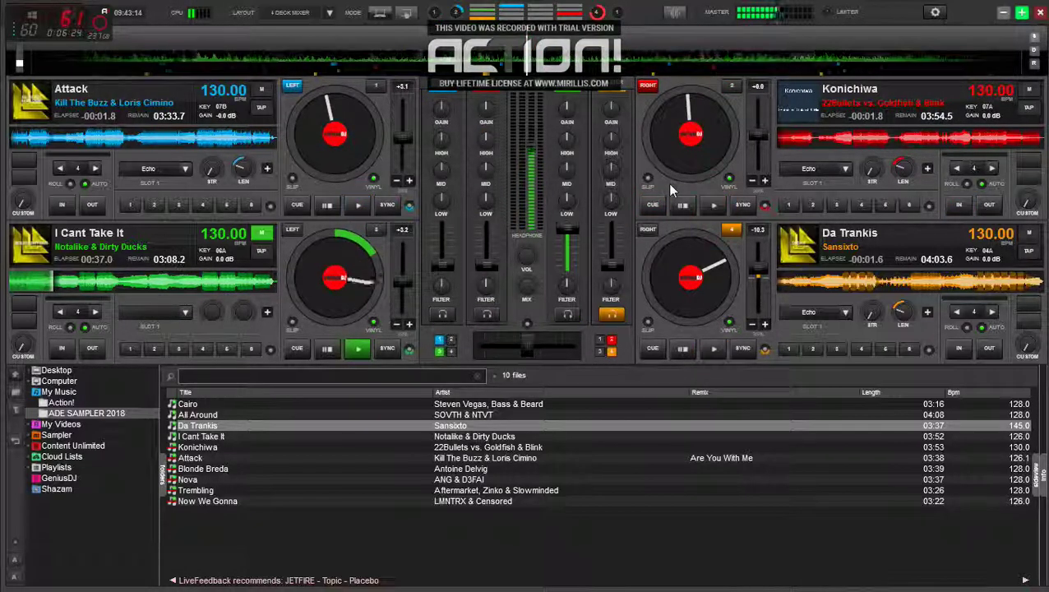
{"action": "key", "text": "space"}
{"action": "key", "text": "space"}
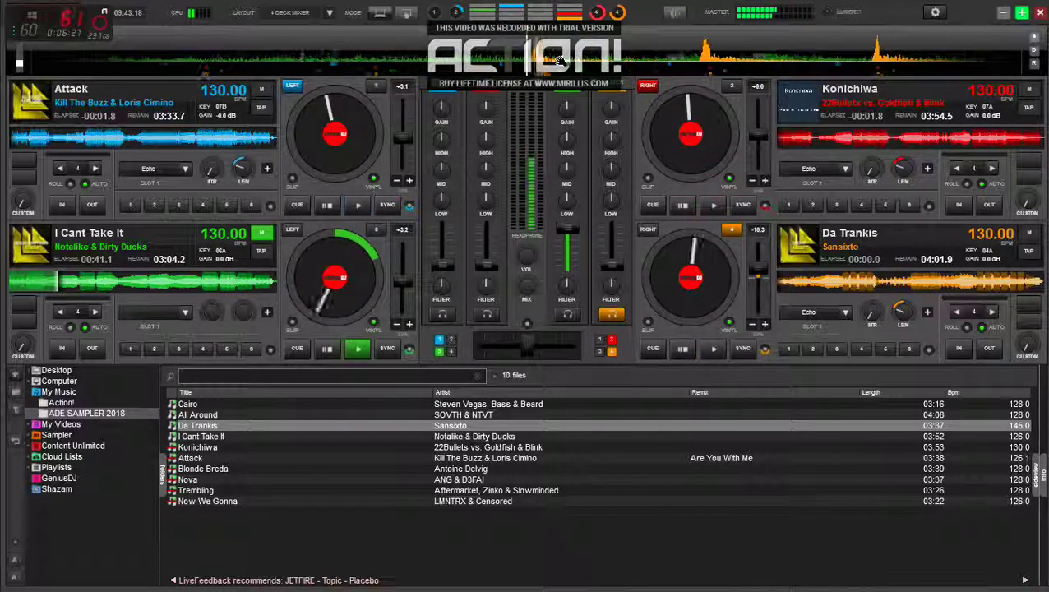
{"action": "key", "text": "l"}
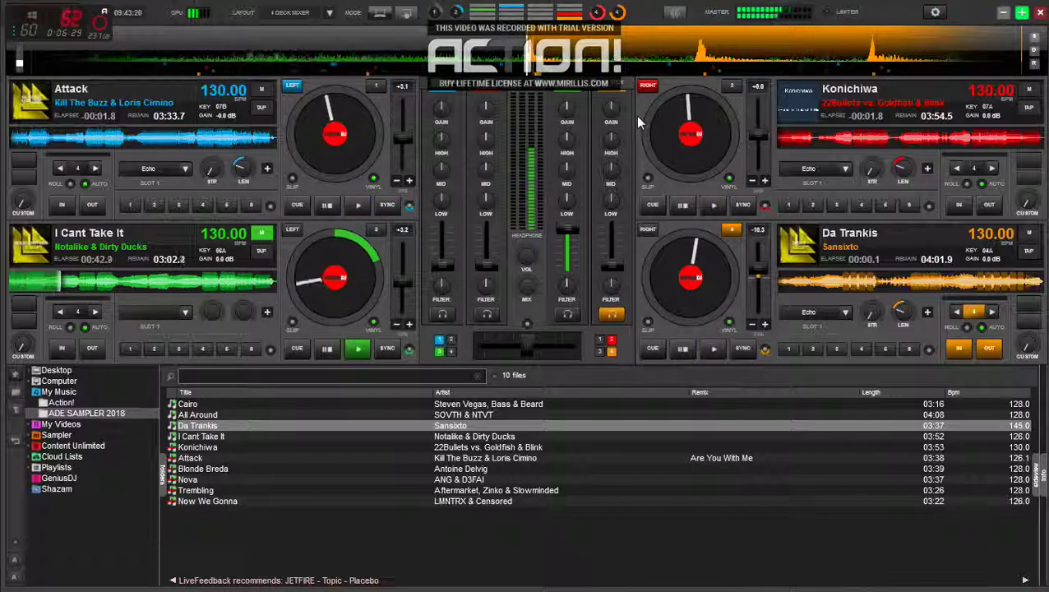
{"action": "key", "text": "space"}
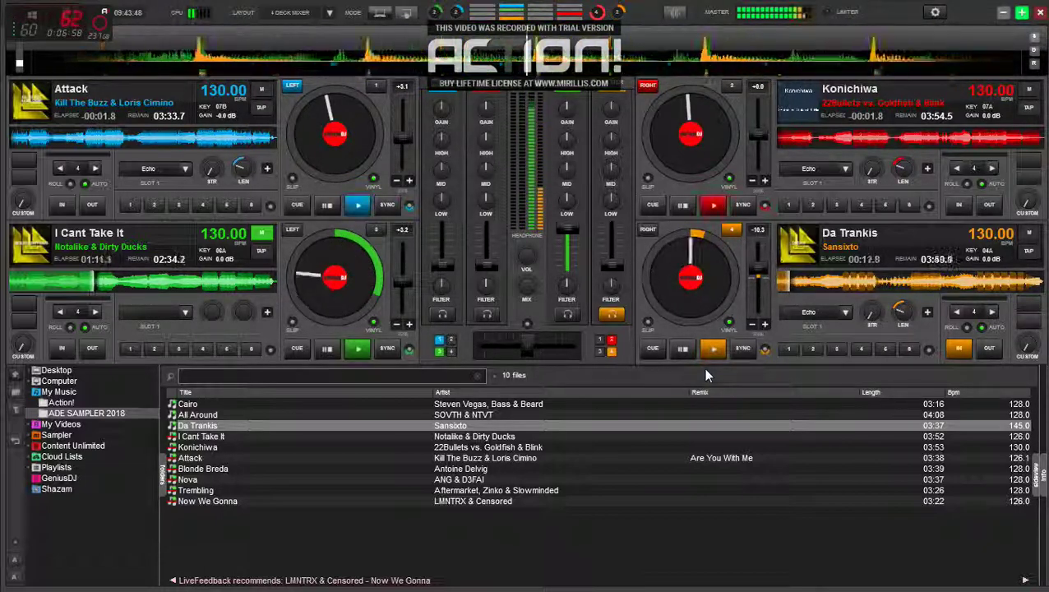
{"action": "left_click", "coordinate": [610, 245]}
{"action": "left_click_drag", "start_coordinate": [611, 247], "coordinate": [611, 244]}
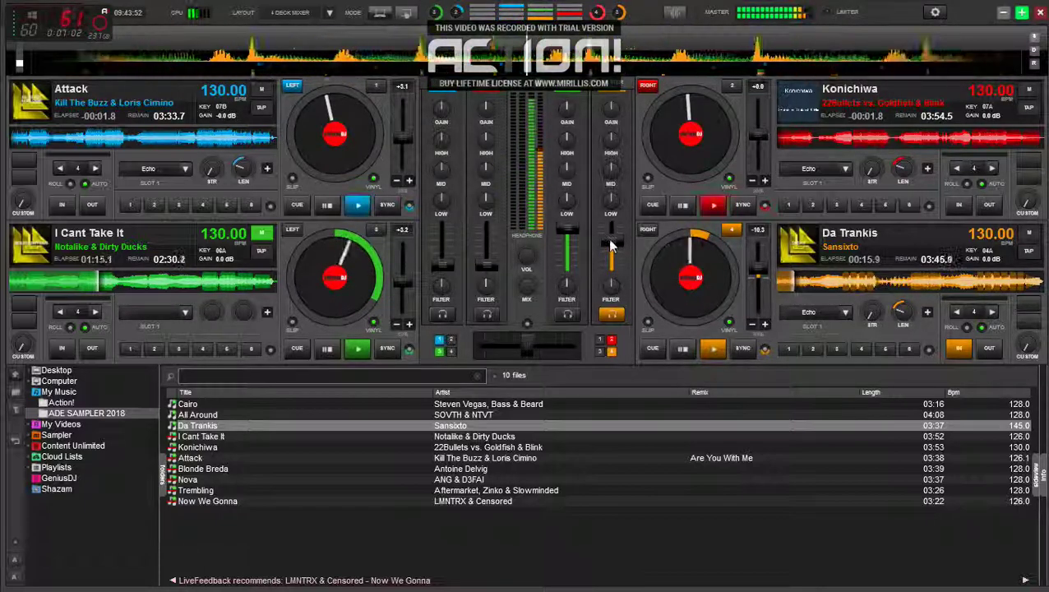
{"action": "key", "text": "Tab"}
{"action": "key", "text": "Tab"}
{"action": "key", "text": "Tab"}
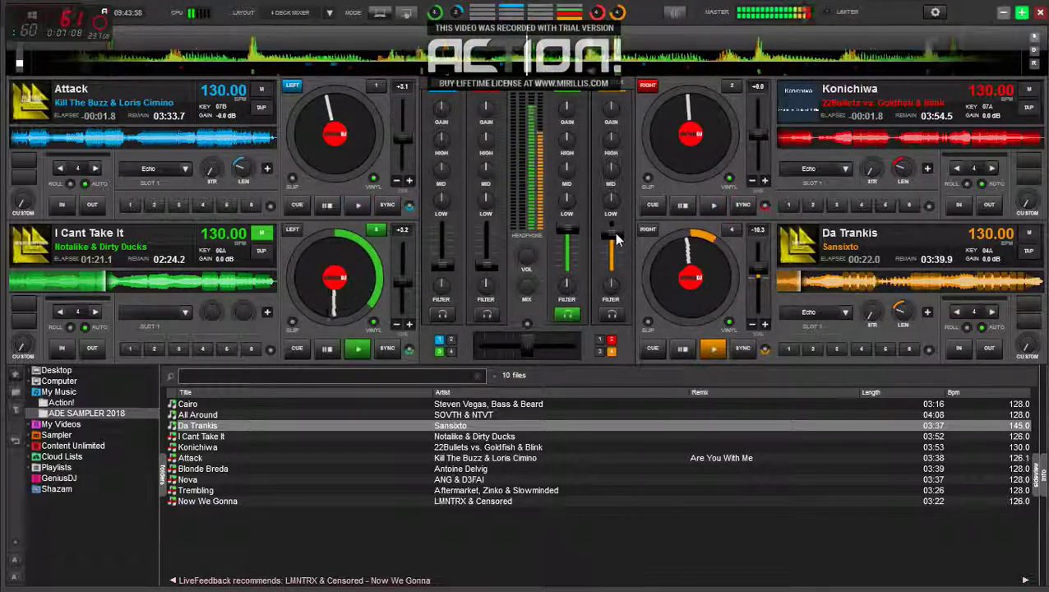
{"action": "left_click_drag", "start_coordinate": [568, 203], "coordinate": [566, 236]}
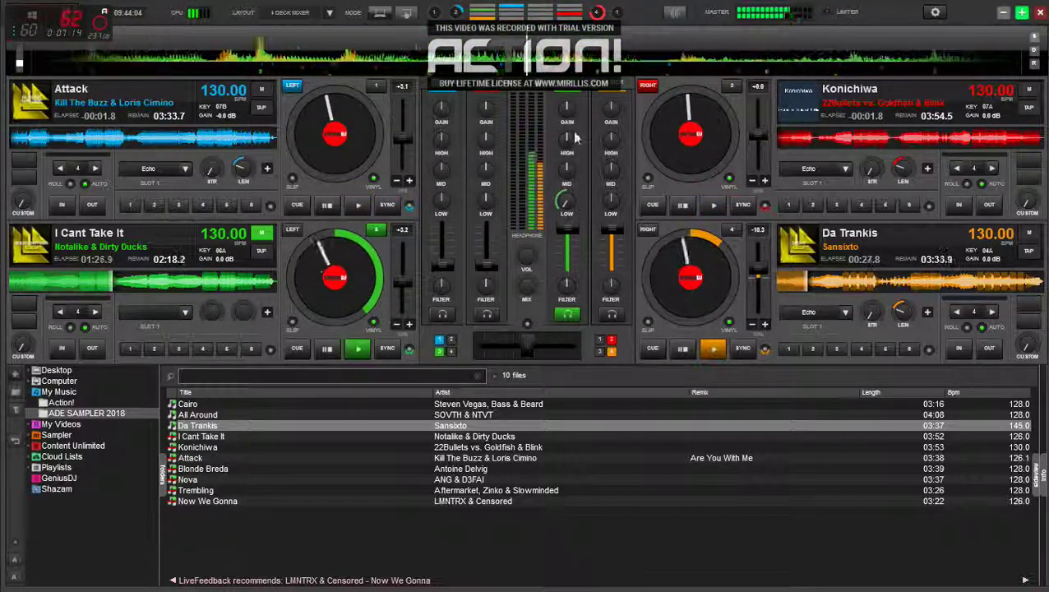
{"action": "left_click_drag", "start_coordinate": [571, 147], "coordinate": [561, 362]}
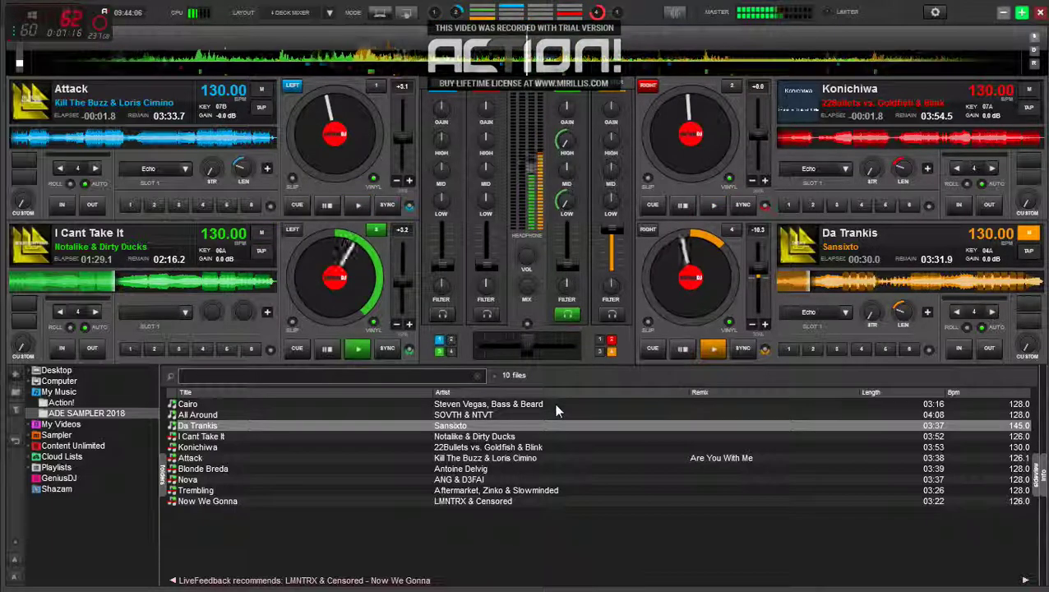
- Stop I Cant Take It on deck 3, returning it to its cue point, and reset its low and high EQ
{"action": "left_click", "coordinate": [326, 351]}
{"action": "left_click", "coordinate": [326, 351]}
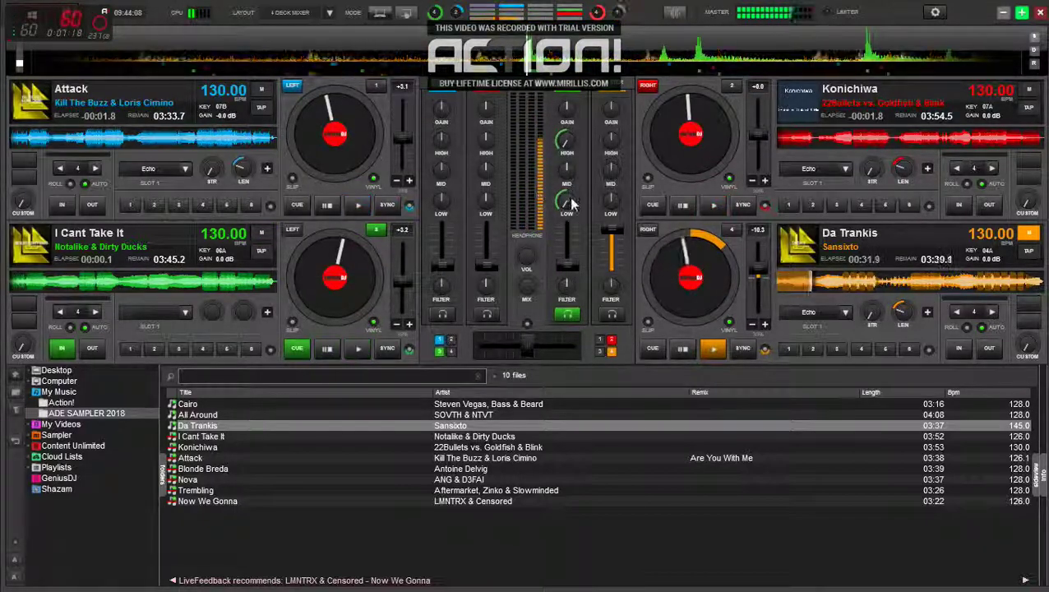
{"action": "double_click", "coordinate": [567, 149]}
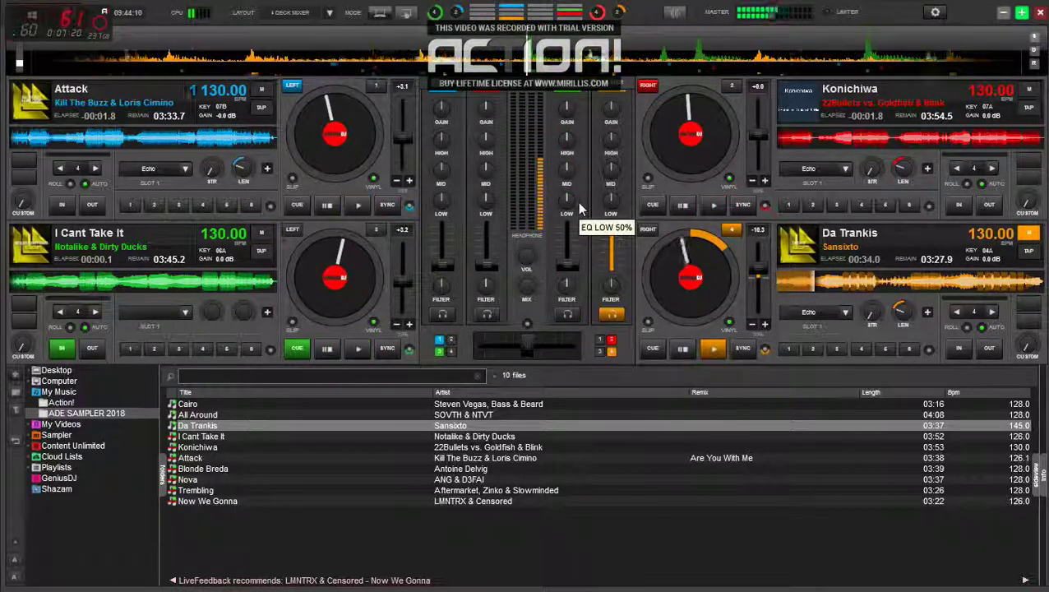
- Load All Around onto deck 1 and wind I Cant Take It on deck 3 back to just before its start
{"action": "key", "text": "Tab"}
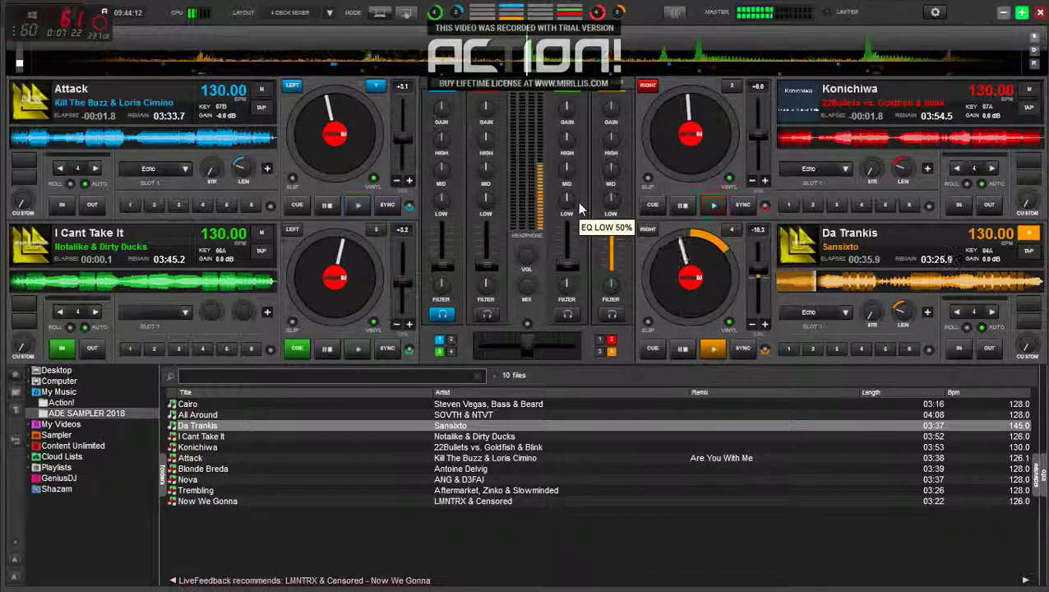
{"action": "left_click_drag", "start_coordinate": [197, 415], "coordinate": [312, 213]}
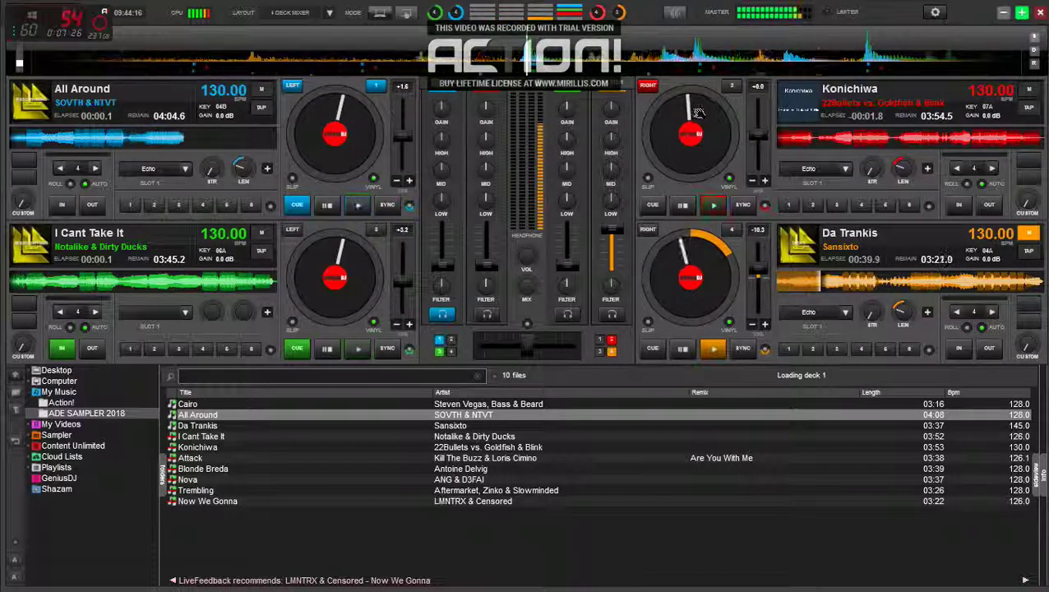
{"action": "mouse_move", "coordinate": [312, 278]}
{"action": "left_mouse_down"}
{"action": "mouse_move", "coordinate": [351, 257]}
{"action": "mouse_move", "coordinate": [316, 286]}
{"action": "left_mouse_up"}
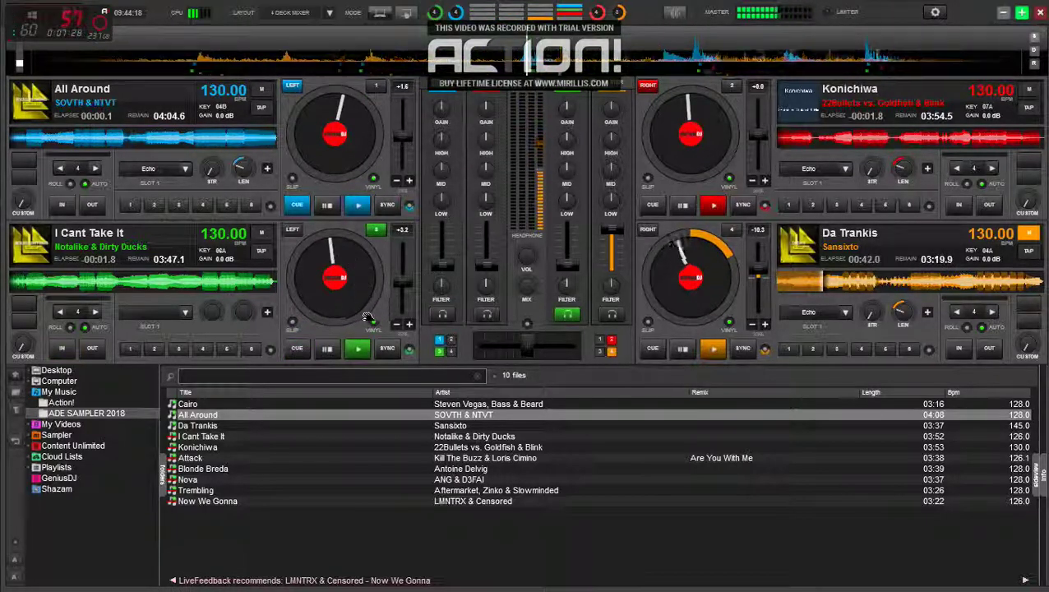
- Make deck 1 active and start All Around with a 4-beat loop
{"action": "key", "text": "h"}
{"action": "key", "text": "l"}
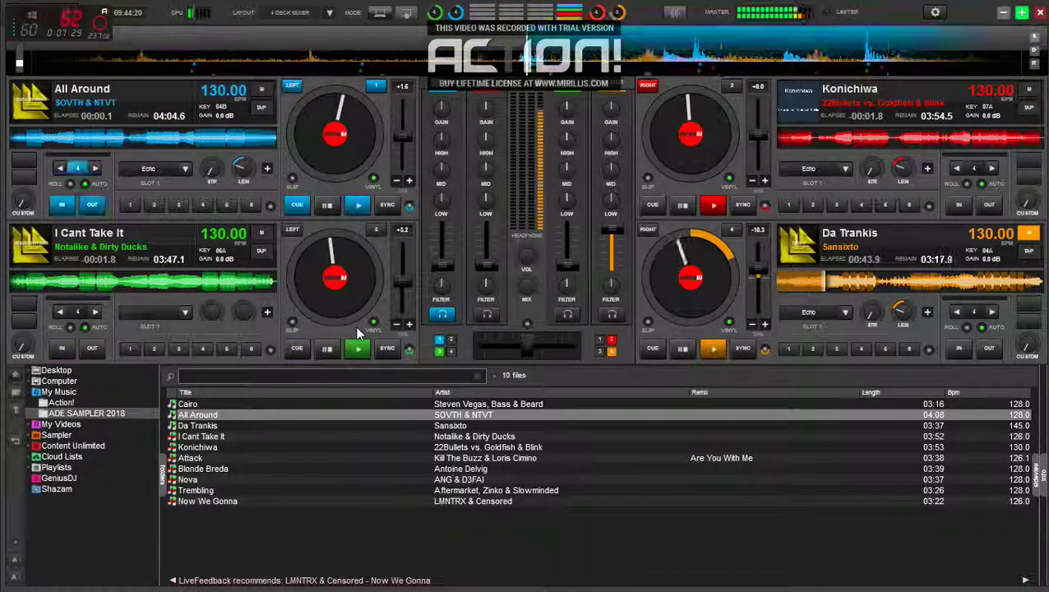
{"action": "key", "text": "space"}
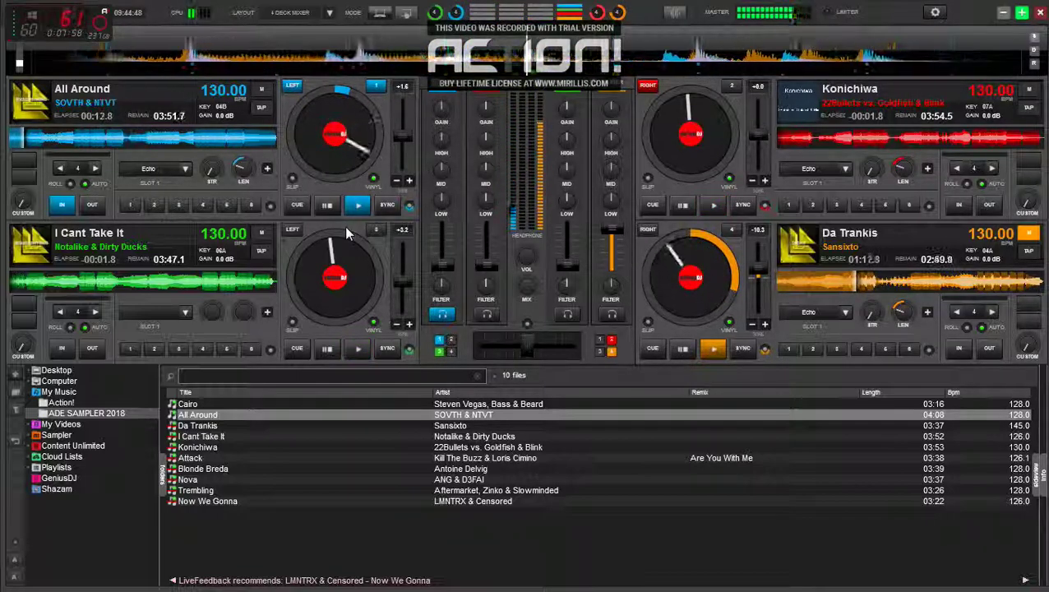
{"action": "left_click_drag", "start_coordinate": [438, 265], "coordinate": [445, 242]}
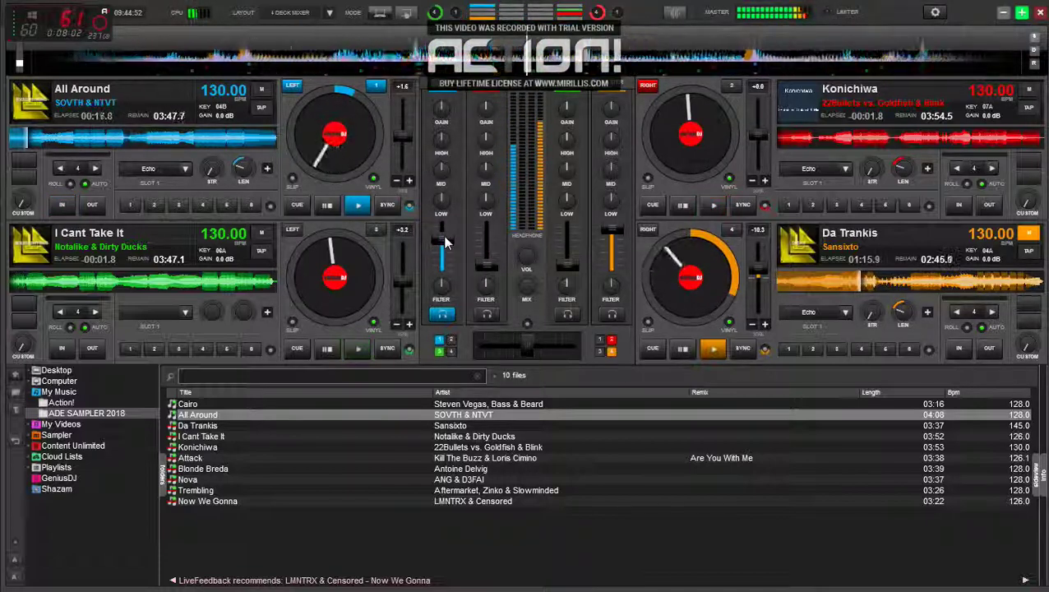
{"action": "key", "text": "Tab"}
{"action": "key", "text": "Tab"}
{"action": "key", "text": "Tab"}
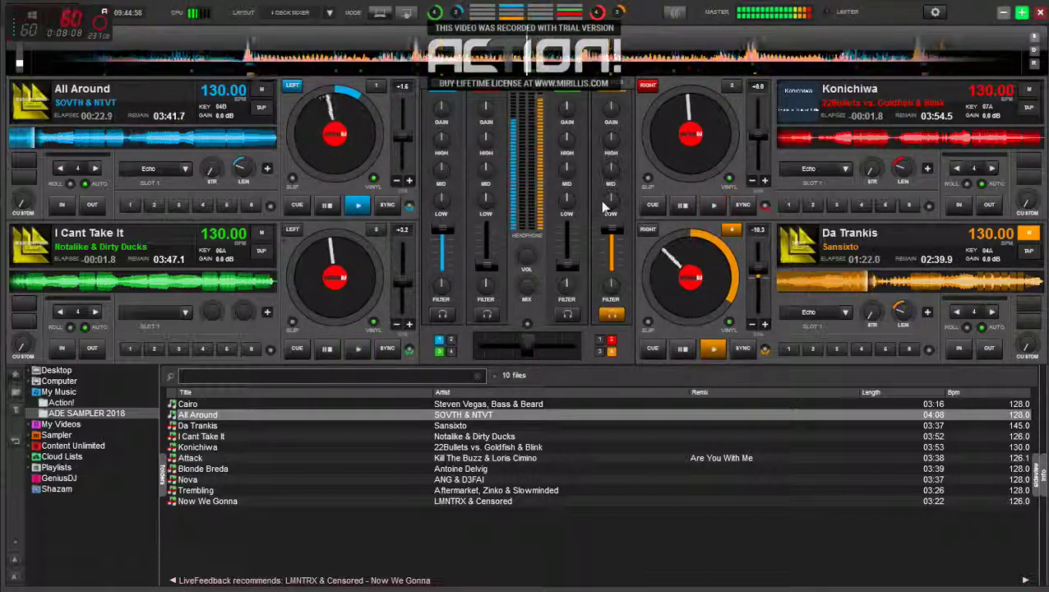
- Fade out Da Trankis on deck 4 by cutting its low and high EQ, and stop it with both EQ bands reset
{"action": "left_click_drag", "start_coordinate": [609, 219], "coordinate": [609, 242]}
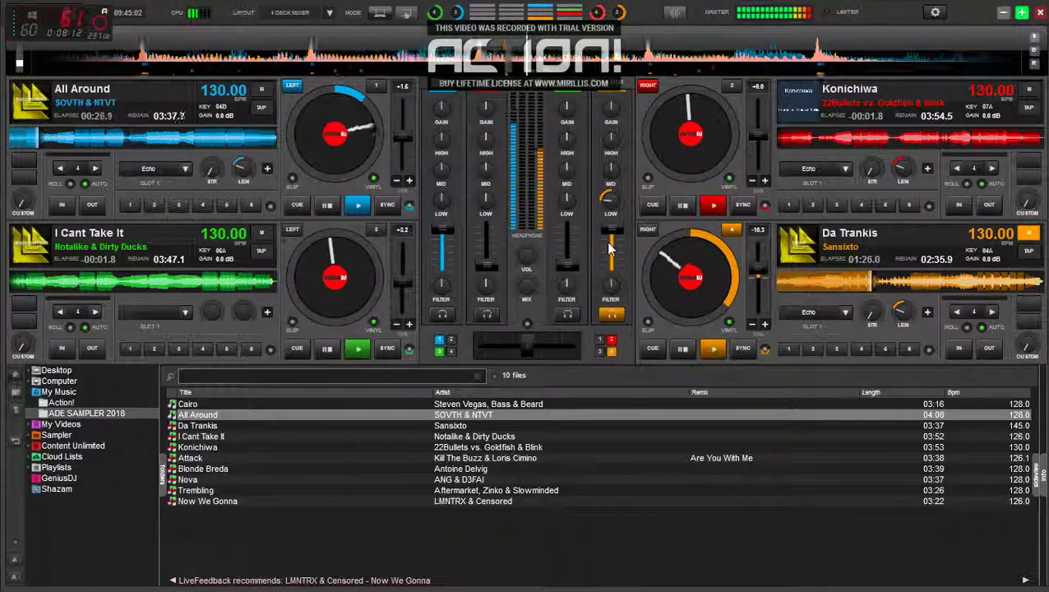
{"action": "left_click_drag", "start_coordinate": [612, 148], "coordinate": [613, 154]}
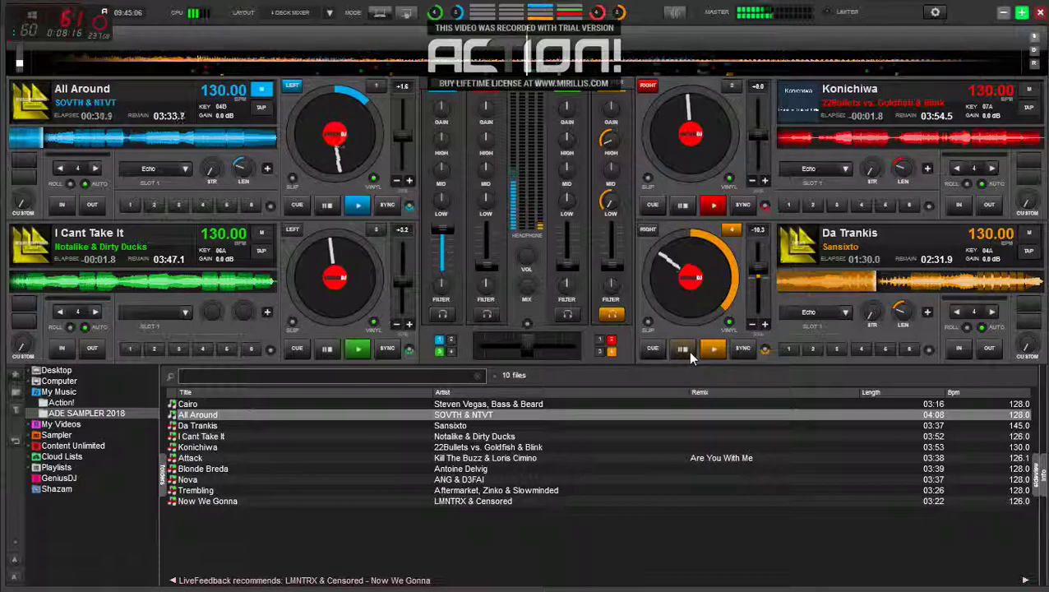
{"action": "left_click", "coordinate": [687, 350]}
{"action": "double_click", "coordinate": [613, 202]}
{"action": "left_click_drag", "start_coordinate": [609, 142], "coordinate": [606, 146]}
- Load Cairo onto deck 4 and start it in a 4-beat loop synced to All Around
{"action": "left_click_drag", "start_coordinate": [223, 402], "coordinate": [658, 333]}
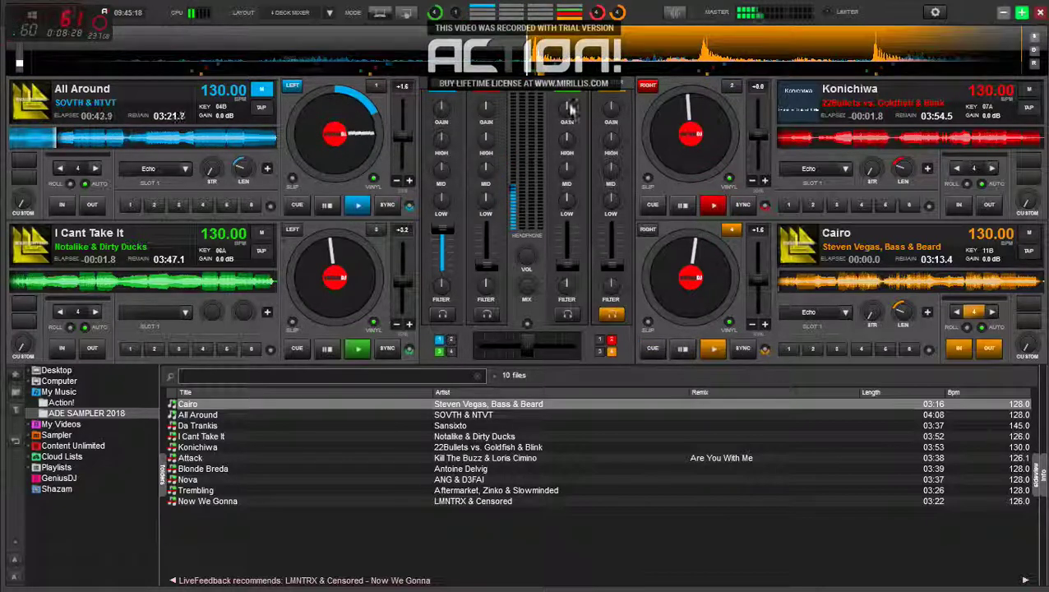
{"action": "key", "text": "space"}
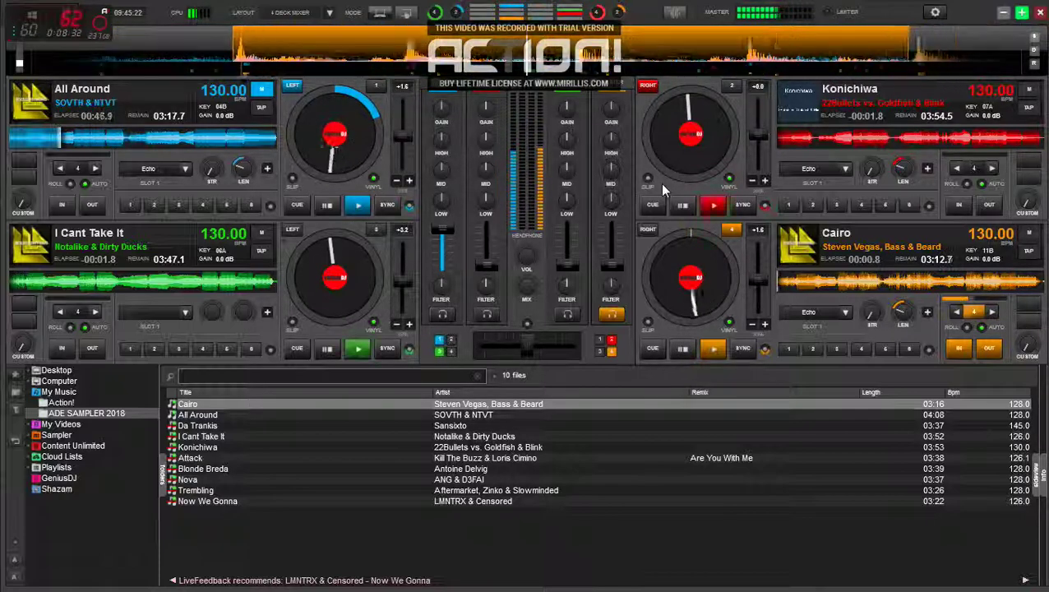
{"action": "left_click", "coordinate": [748, 354]}
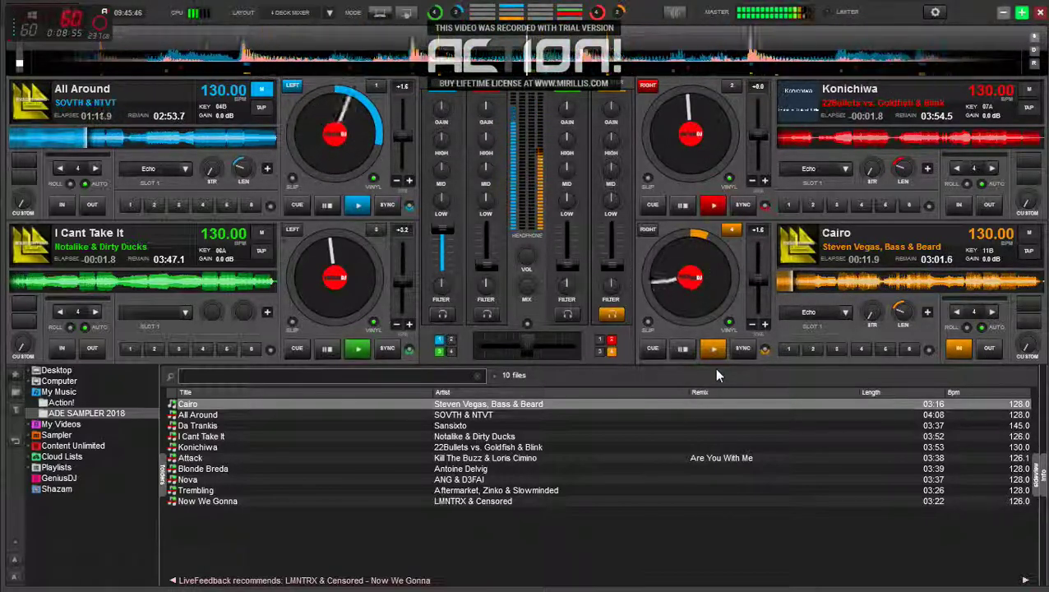
{"action": "left_click", "coordinate": [612, 244]}
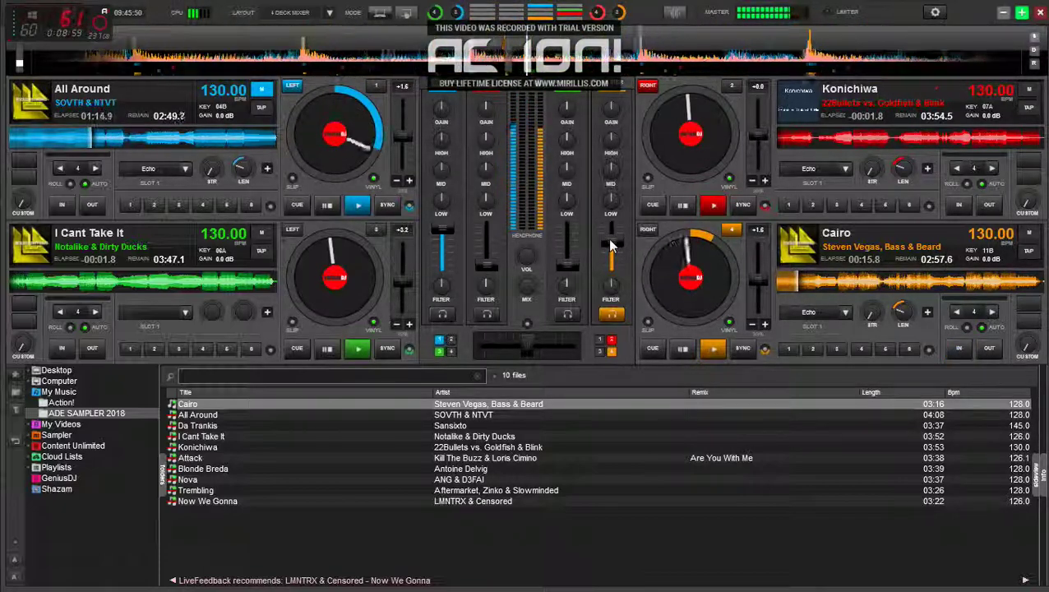
{"action": "left_click_drag", "start_coordinate": [610, 238], "coordinate": [610, 237]}
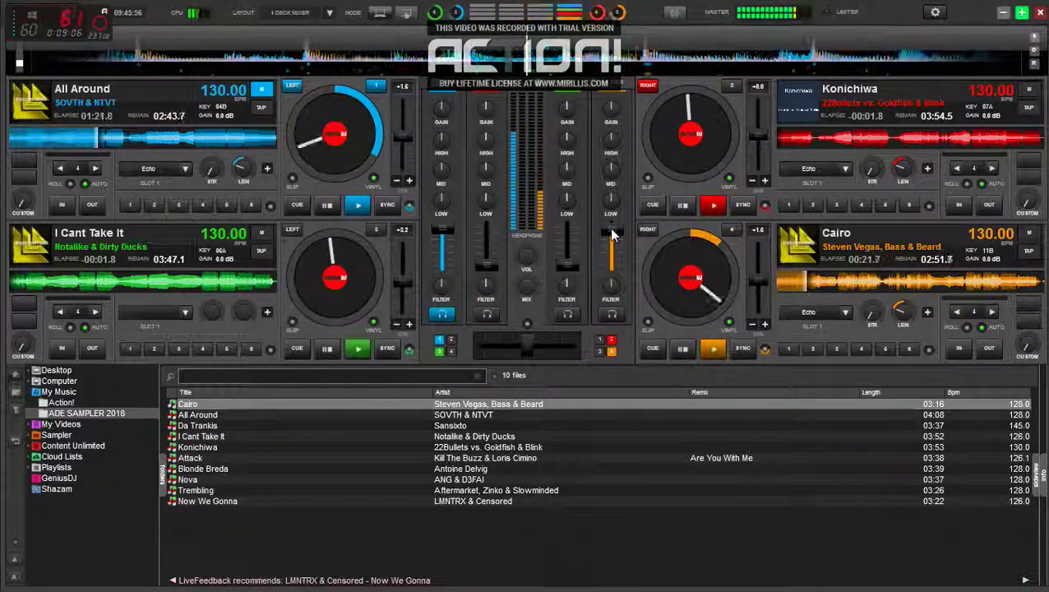
{"action": "left_click_drag", "start_coordinate": [442, 204], "coordinate": [443, 224]}
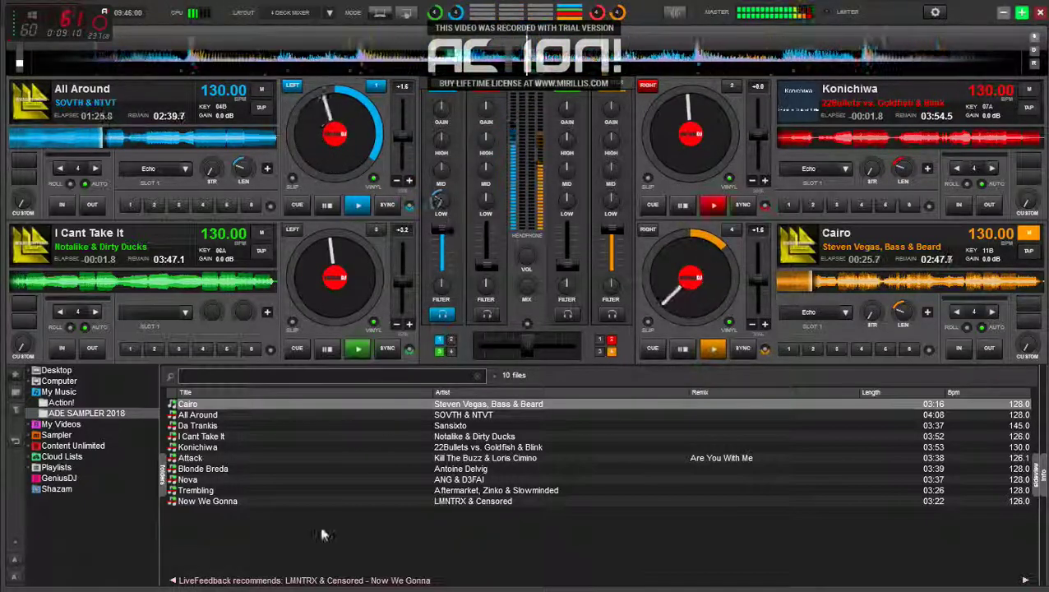
{"action": "left_click_drag", "start_coordinate": [442, 143], "coordinate": [444, 159]}
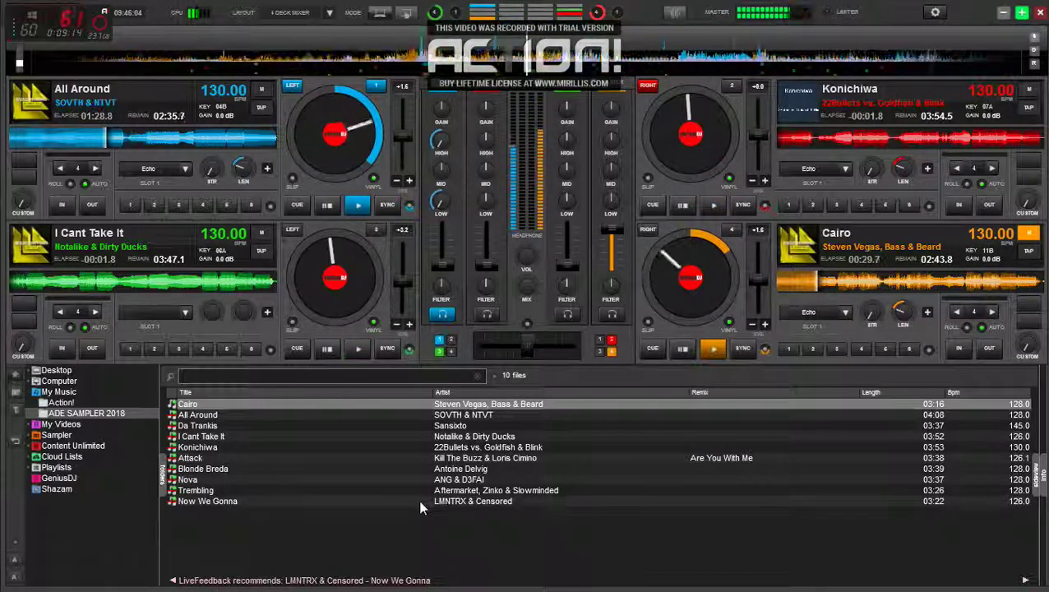
- Stop All Around on deck 1 with its low and high EQ reset, and wind it back to just before its start
{"action": "left_click", "coordinate": [327, 206]}
{"action": "left_click", "coordinate": [327, 205]}
{"action": "right_click", "coordinate": [441, 201]}
{"action": "right_click", "coordinate": [441, 140]}
{"action": "left_click_drag", "start_coordinate": [339, 115], "coordinate": [356, 117]}
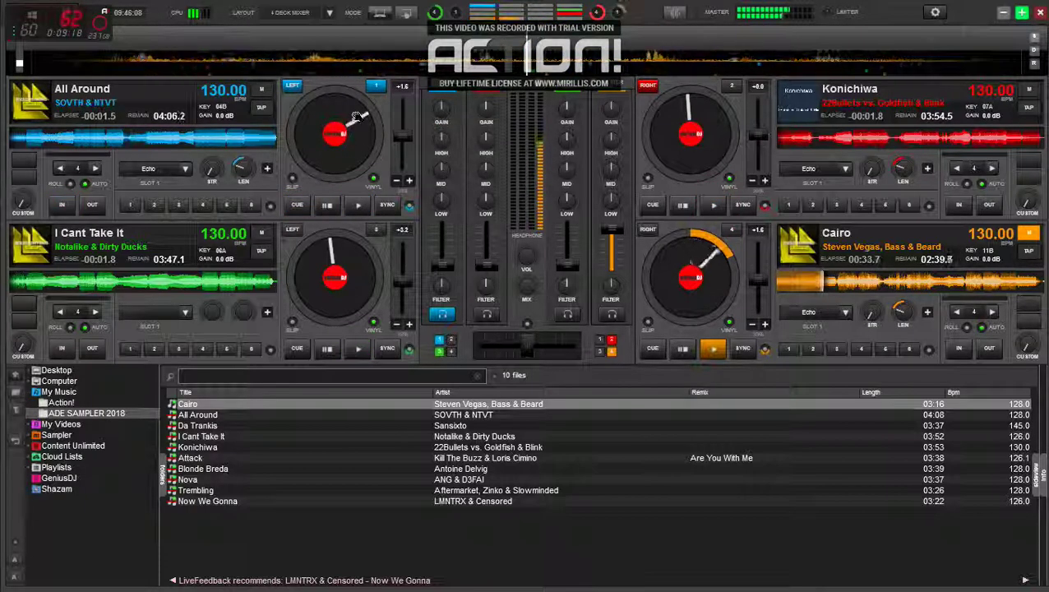
- Make deck 4 active and apply the Echo effect to Cairo briefly while adjusting its strength
{"action": "left_click", "coordinate": [611, 313]}
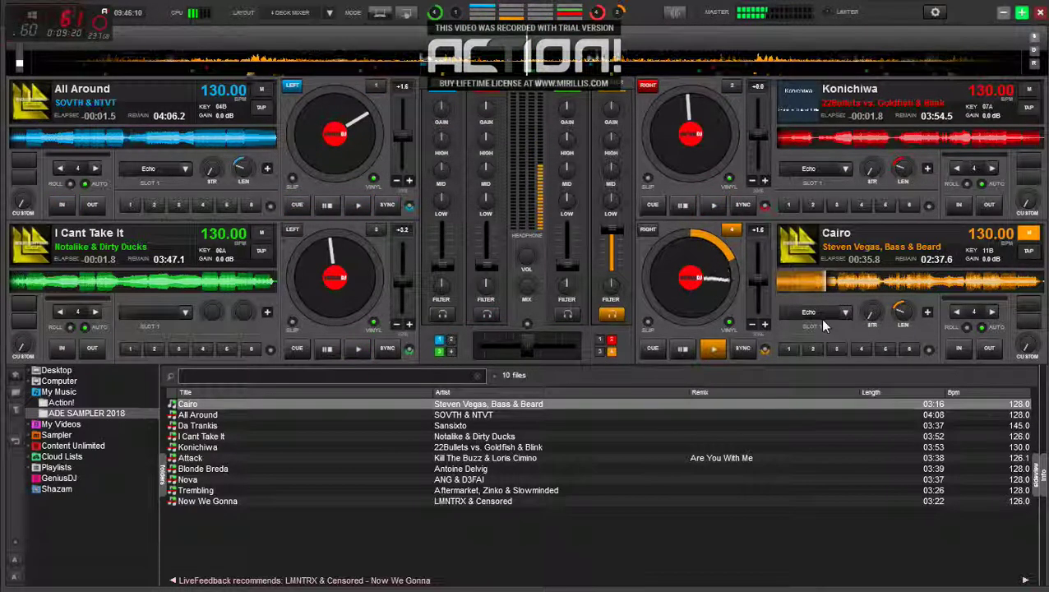
{"action": "left_click", "coordinate": [820, 312]}
{"action": "left_click_drag", "start_coordinate": [870, 311], "coordinate": [860, 187]}
{"action": "left_click", "coordinate": [813, 311]}
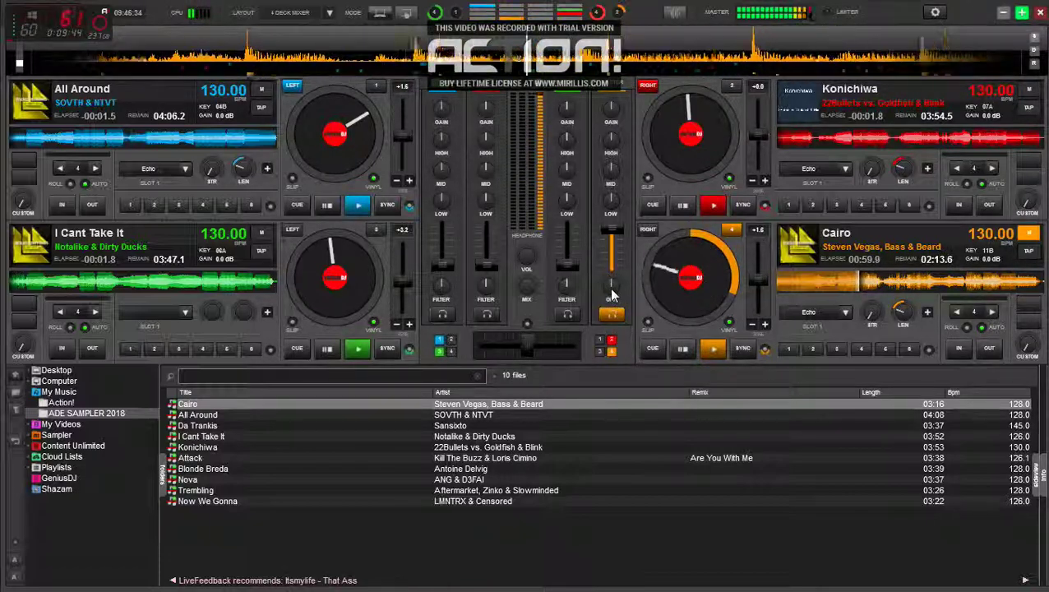
- Fade out Cairo by sweeping deck 4's filter down to below 20 Hz, and stop it at its cue point
{"action": "left_click", "coordinate": [567, 314]}
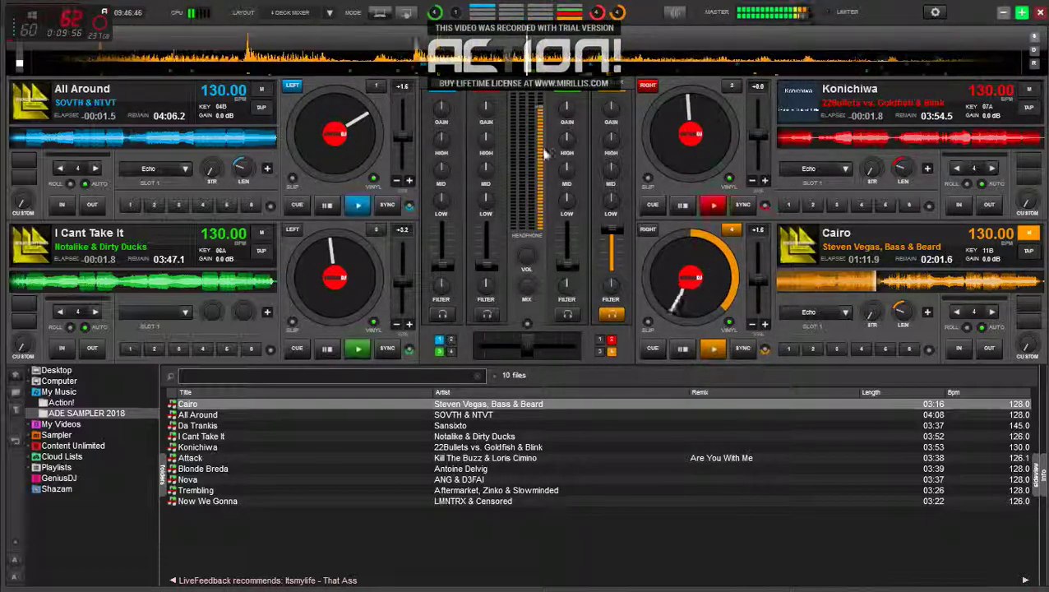
{"action": "left_click_drag", "start_coordinate": [610, 296], "coordinate": [613, 339]}
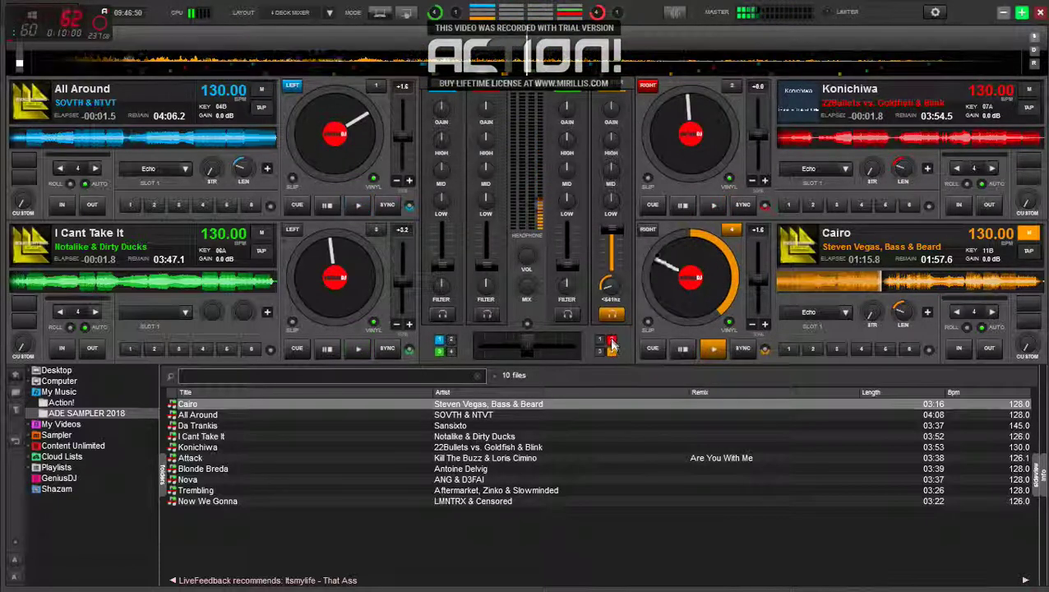
{"action": "left_click", "coordinate": [678, 352]}
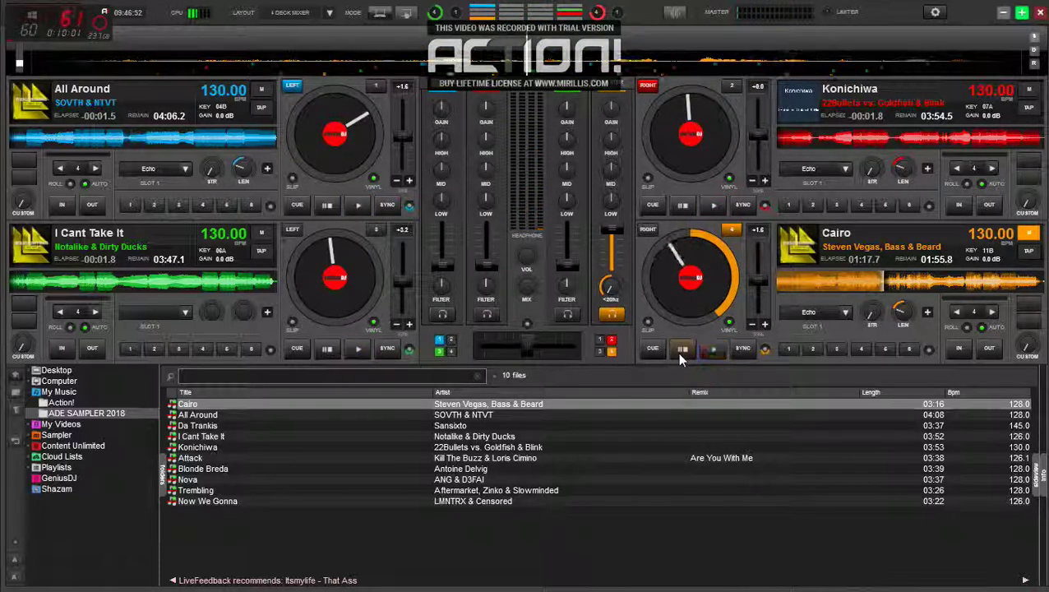
{"action": "left_click", "coordinate": [677, 351]}
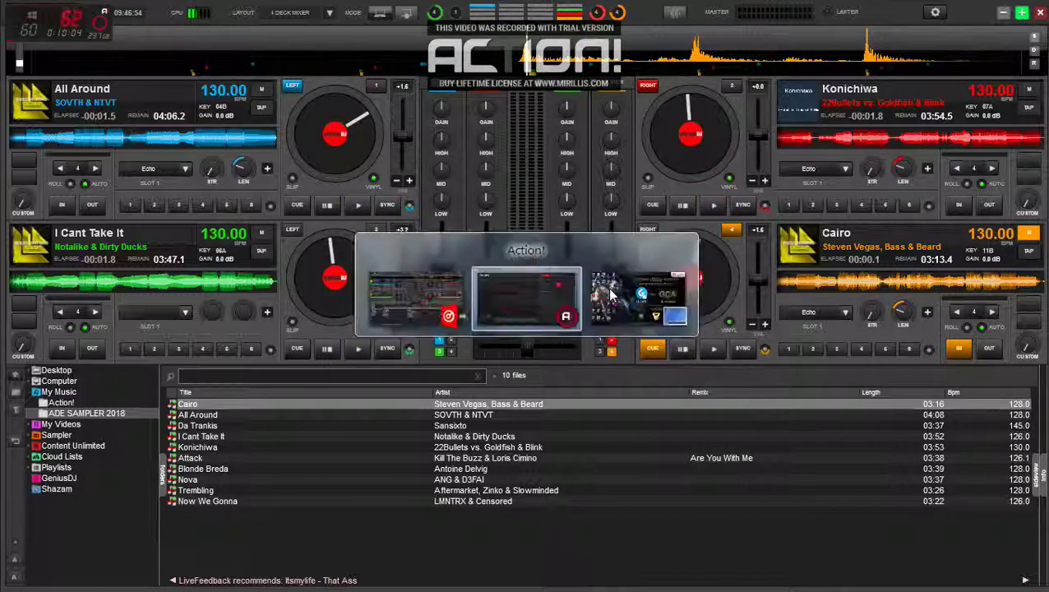